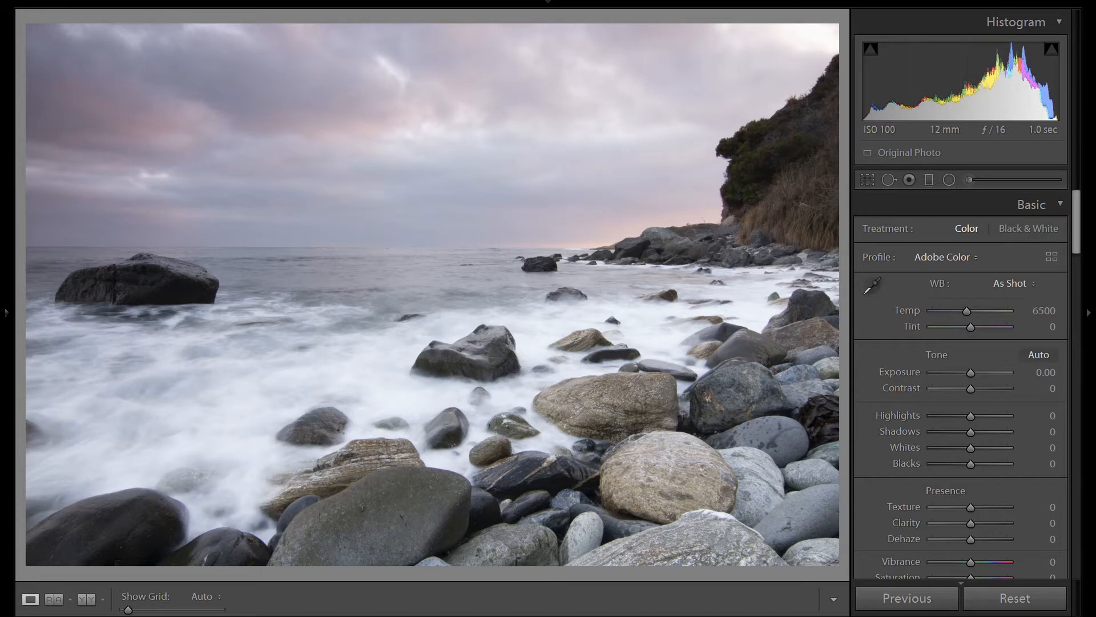
Step: Enable Constrain Crop in the Transform settings and set Rotate to -0.2 to level the horizon
{"action": "scroll", "coordinate": [992, 440], "scroll_direction": "down", "scroll_amount": 15}
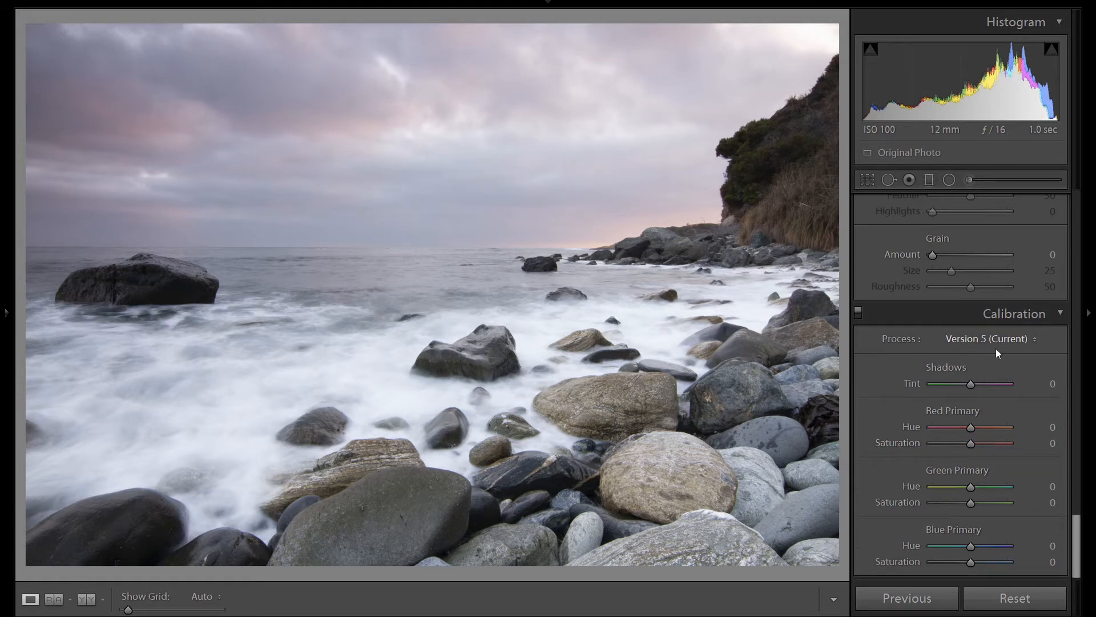
{"action": "scroll", "coordinate": [1025, 400], "scroll_direction": "up", "scroll_amount": 4}
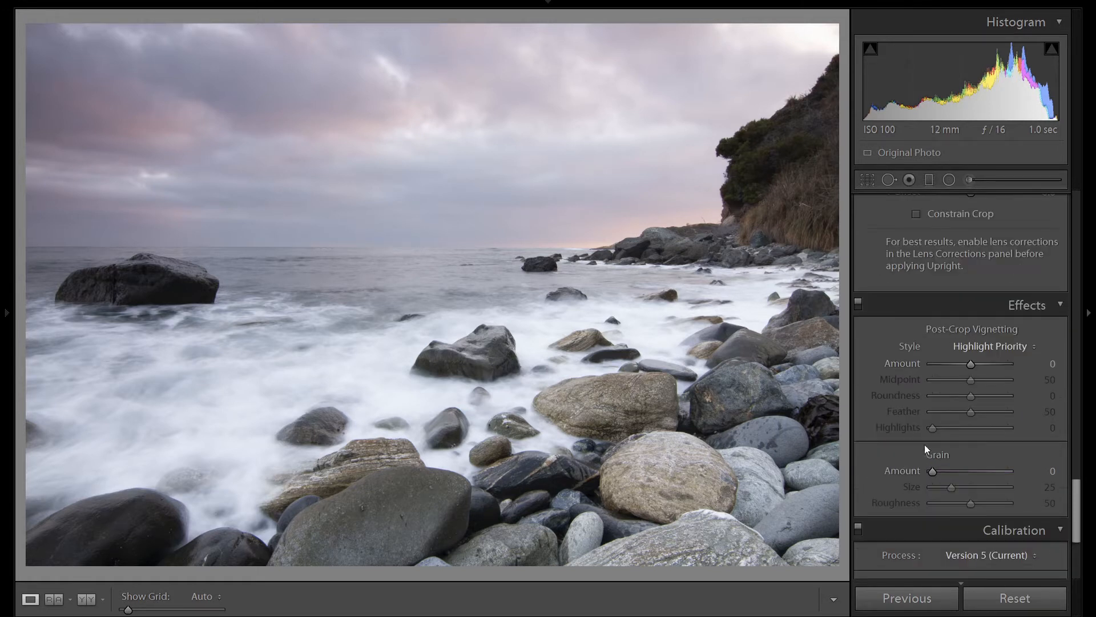
{"action": "scroll", "coordinate": [1036, 434], "scroll_direction": "up", "scroll_amount": 2}
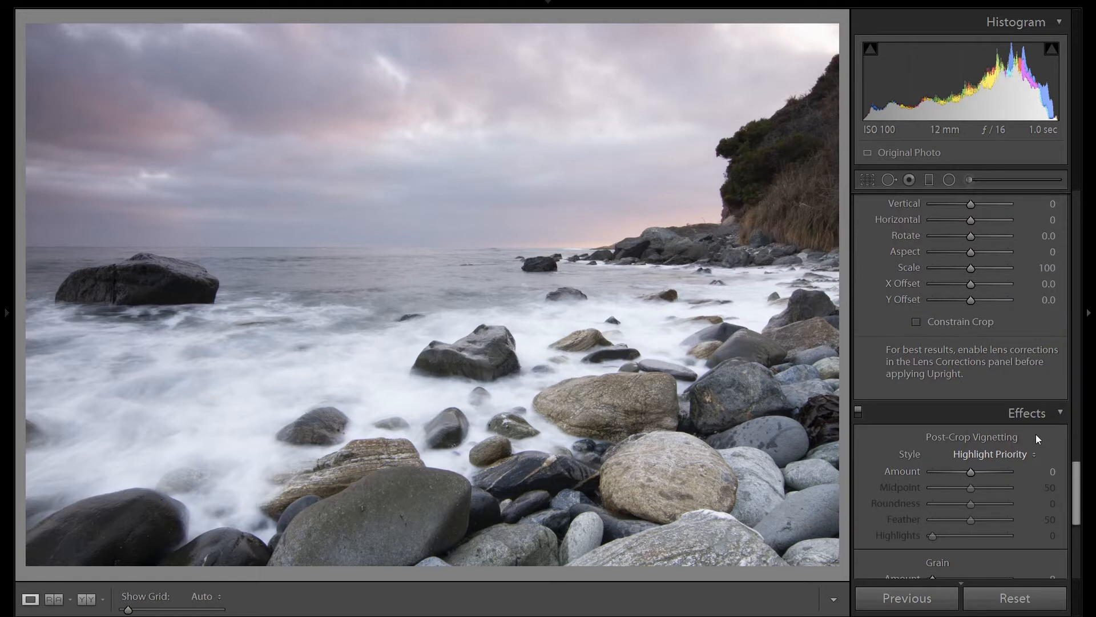
{"action": "scroll", "coordinate": [1035, 434], "scroll_direction": "up", "scroll_amount": 2}
{"action": "left_click", "coordinate": [965, 431]}
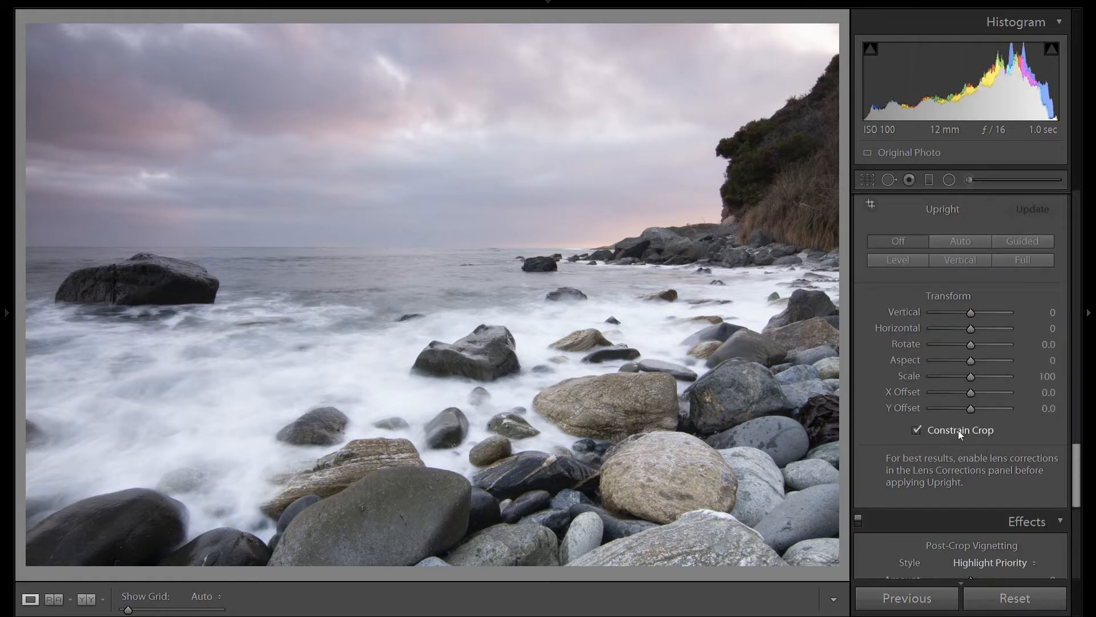
{"action": "left_click", "coordinate": [377, 249]}
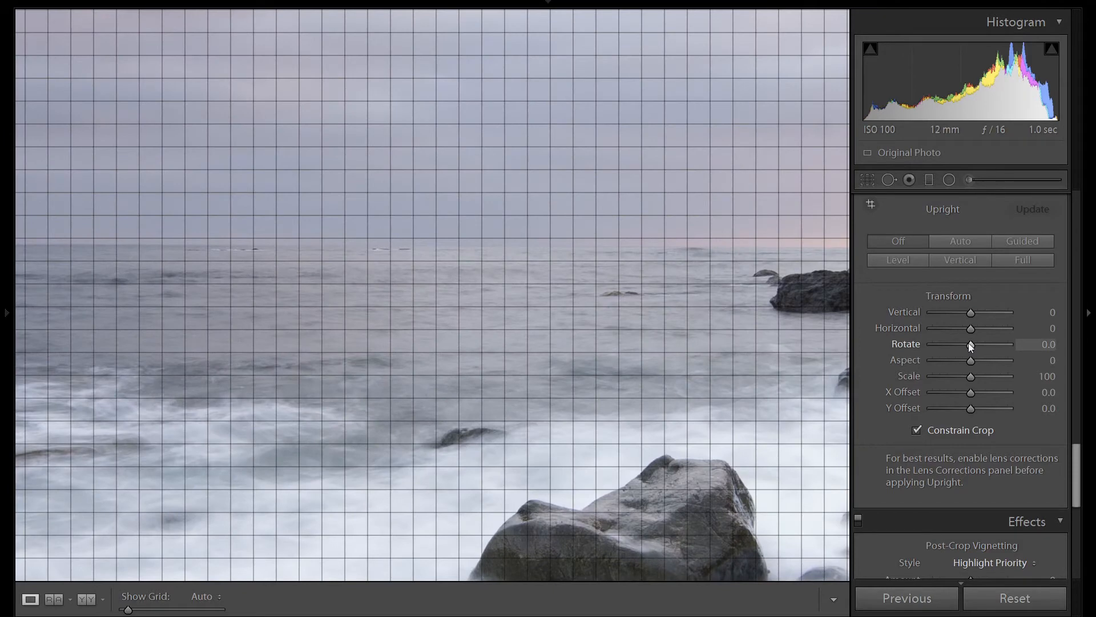
{"action": "left_click_drag", "start_coordinate": [969, 343], "coordinate": [968, 342]}
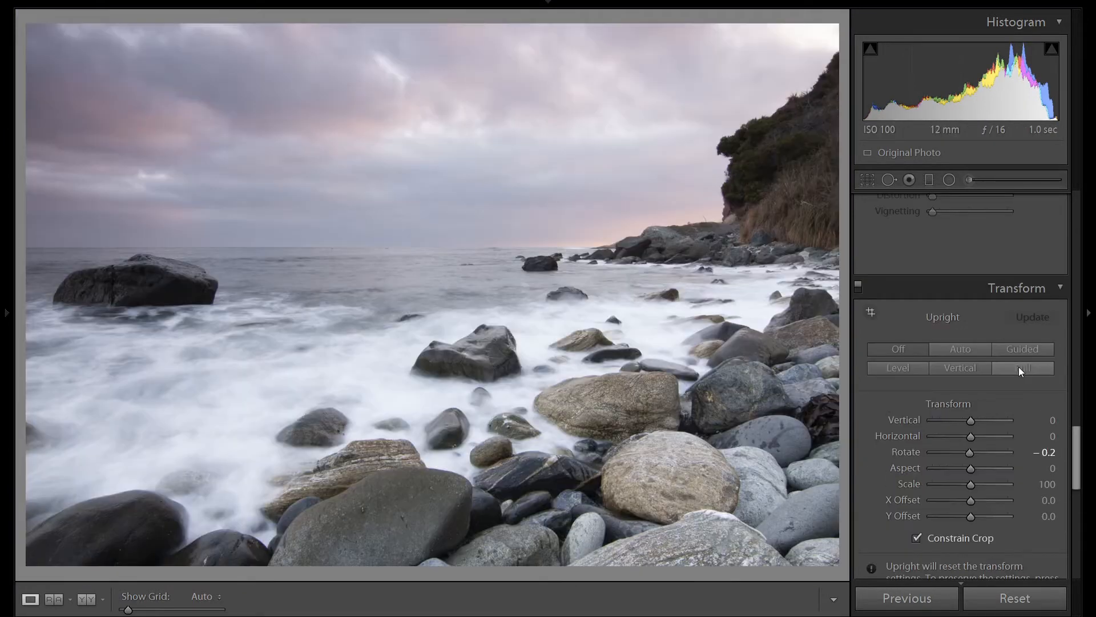
Step: Enable Remove Chromatic Aberration and Profile Corrections in the lens corrections
{"action": "scroll", "coordinate": [1019, 367], "scroll_direction": "up", "scroll_amount": 4}
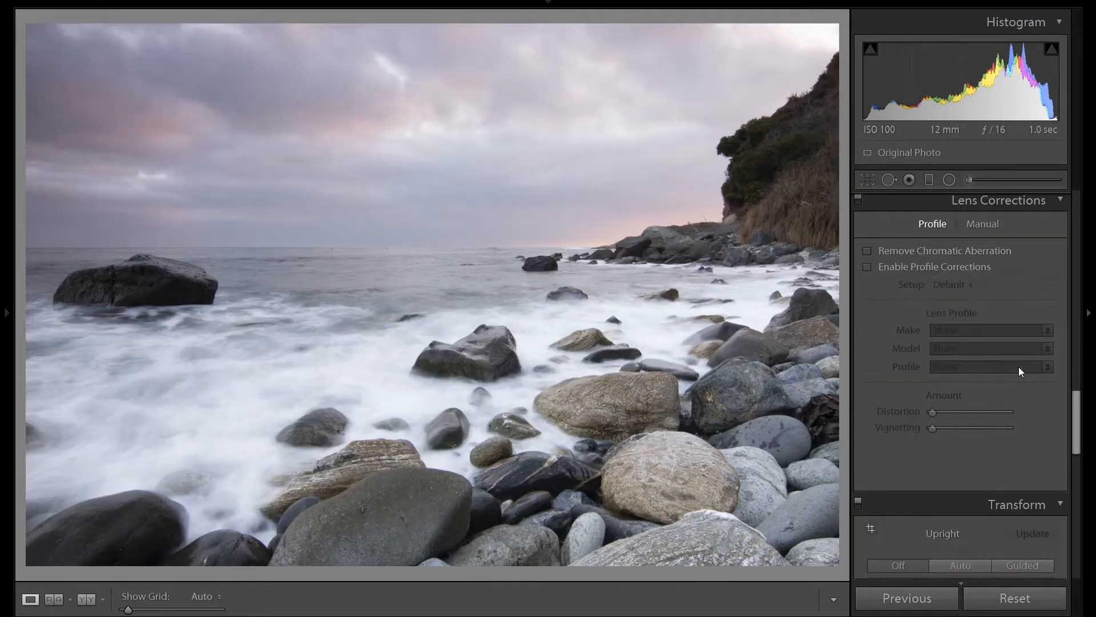
{"action": "left_click", "coordinate": [898, 253]}
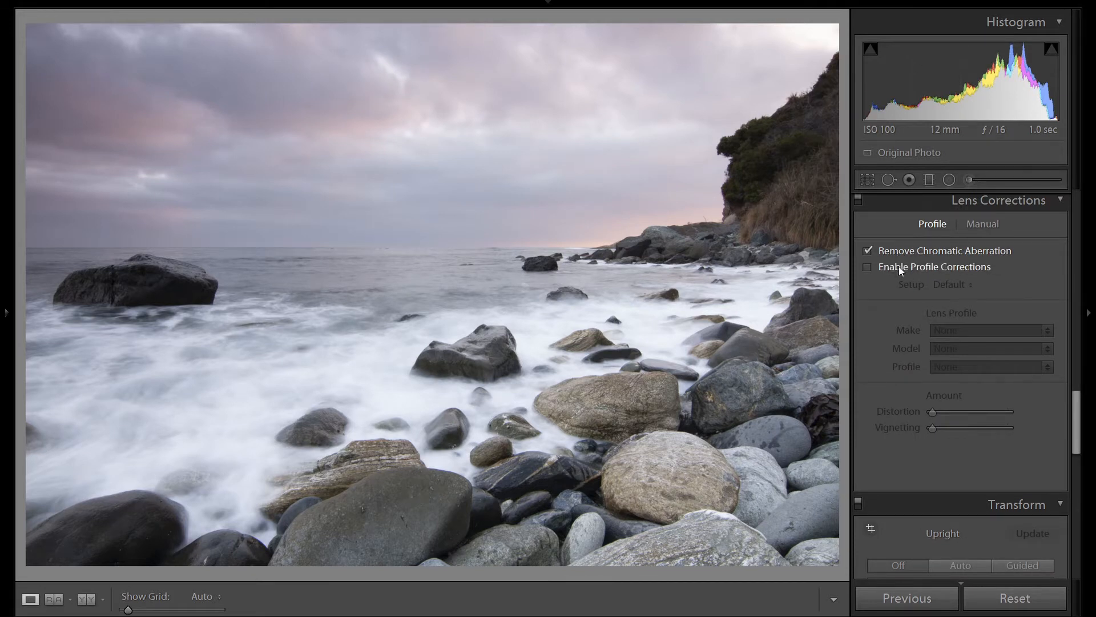
{"action": "left_click", "coordinate": [900, 266]}
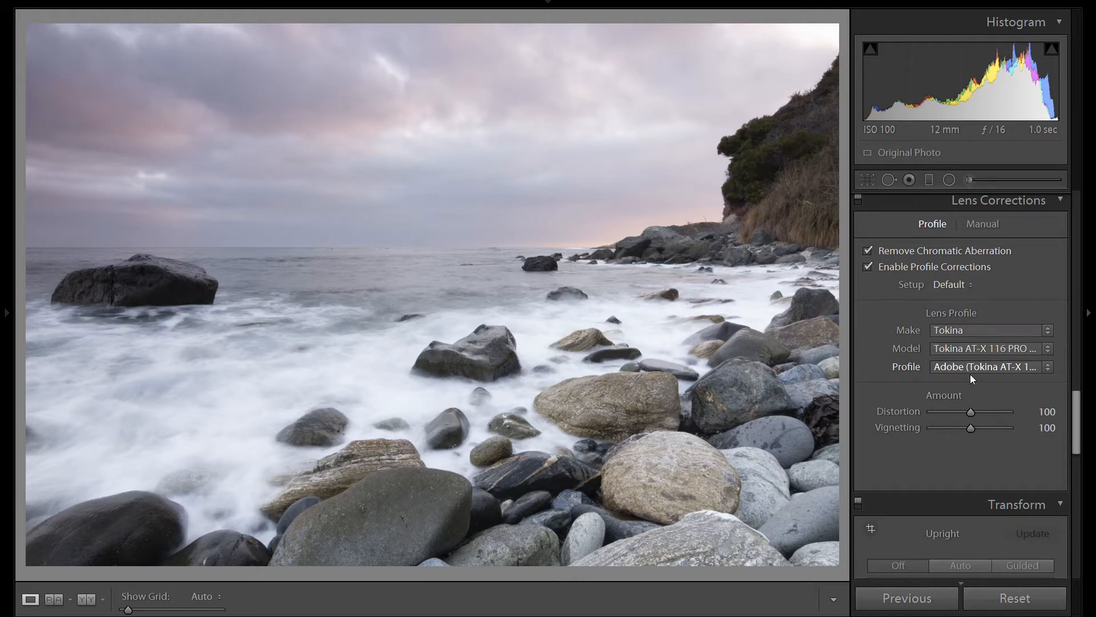
Step: Set the Sharpening Amount to 100 and the Masking to 50
{"action": "scroll", "coordinate": [1025, 444], "scroll_direction": "up", "scroll_amount": 6}
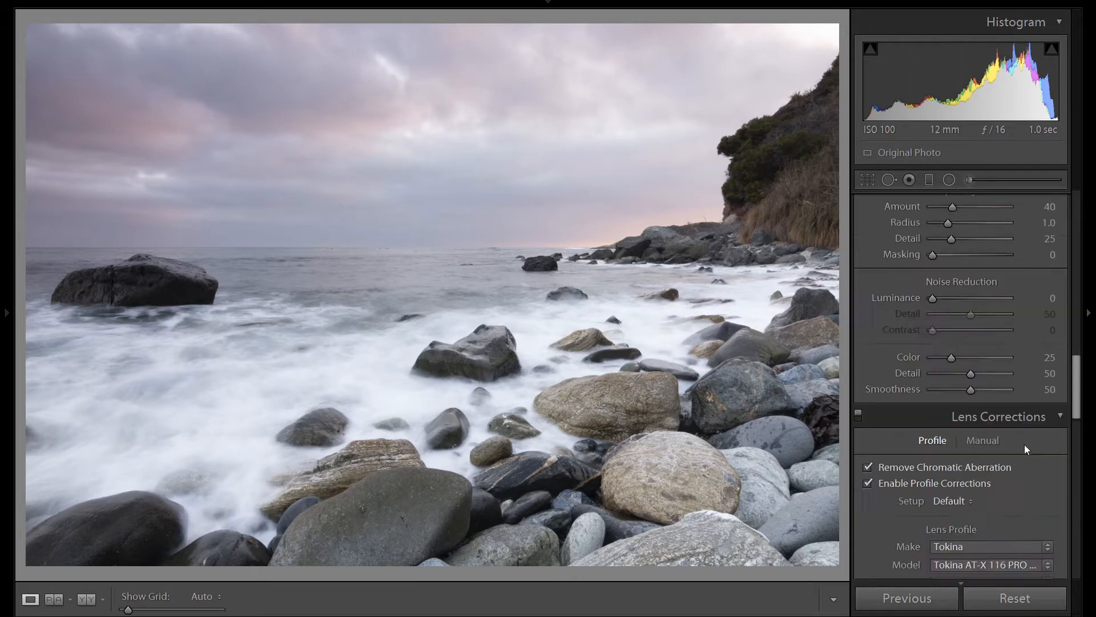
{"action": "left_click", "coordinate": [1048, 316]}
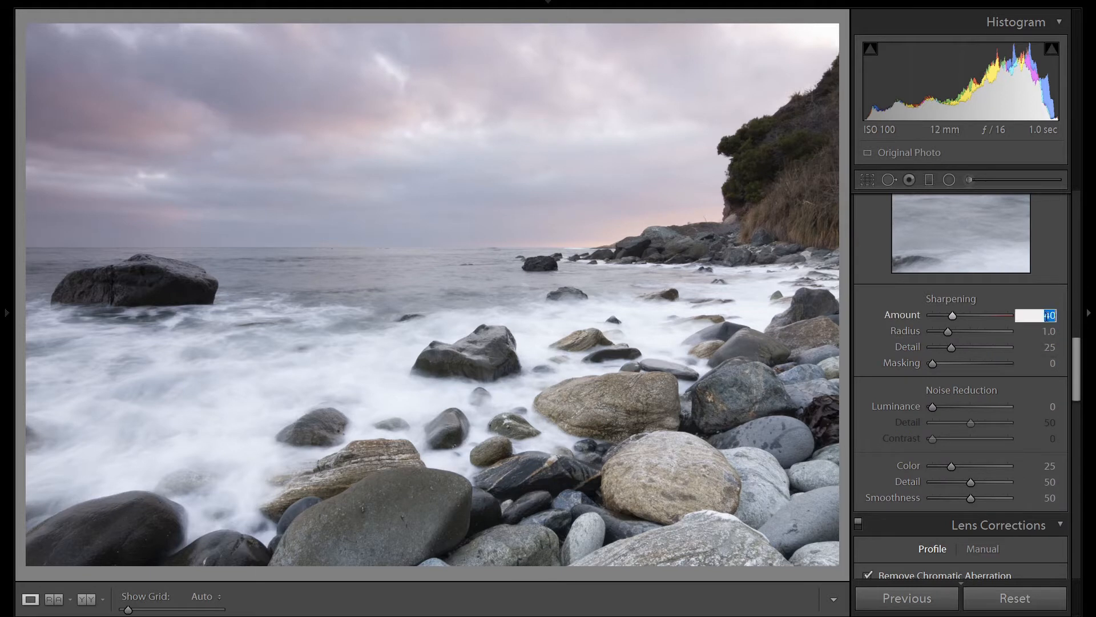
{"action": "type", "text": "100"}
{"action": "key", "text": "Return"}
{"action": "left_click", "coordinate": [935, 362], "text": "alt"}
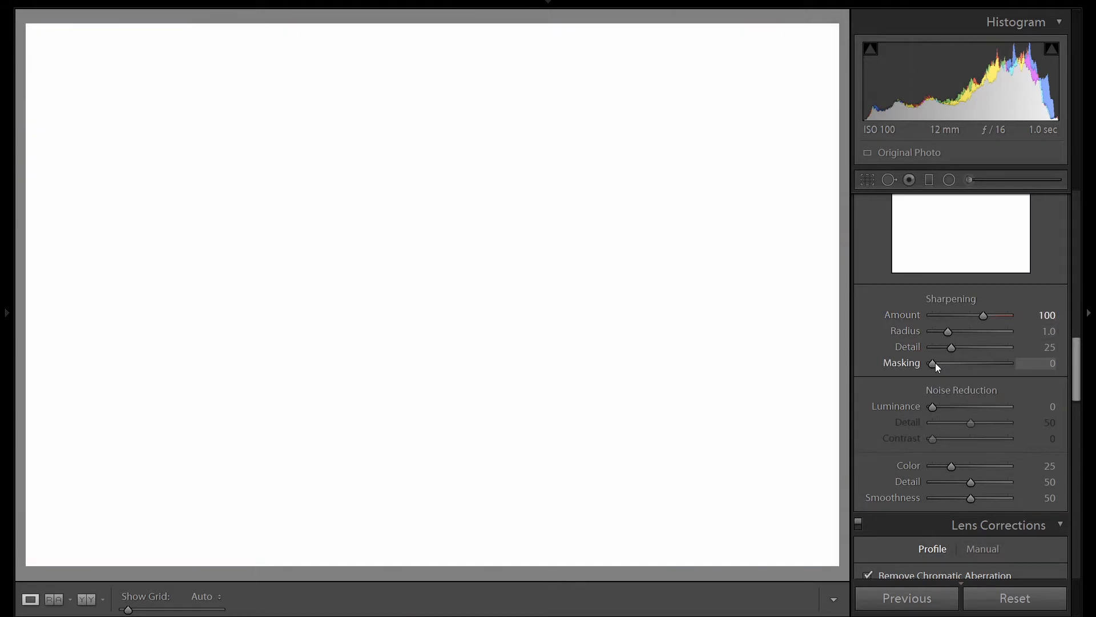
{"action": "left_click_drag", "start_coordinate": [935, 362], "coordinate": [935, 362], "text": "alt"}
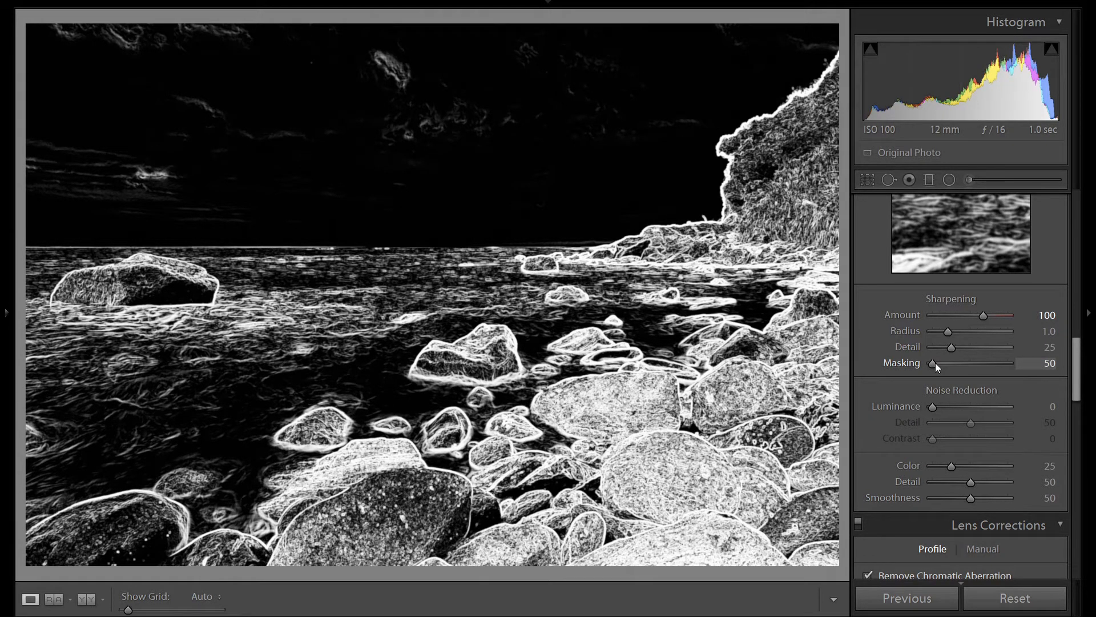
{"action": "left_click_drag", "start_coordinate": [935, 362], "coordinate": [936, 362], "text": "alt"}
Step: Set the photo's basic Highlights to -100 and Shadows to +35
{"action": "scroll", "coordinate": [1044, 415], "scroll_direction": "up", "scroll_amount": 10}
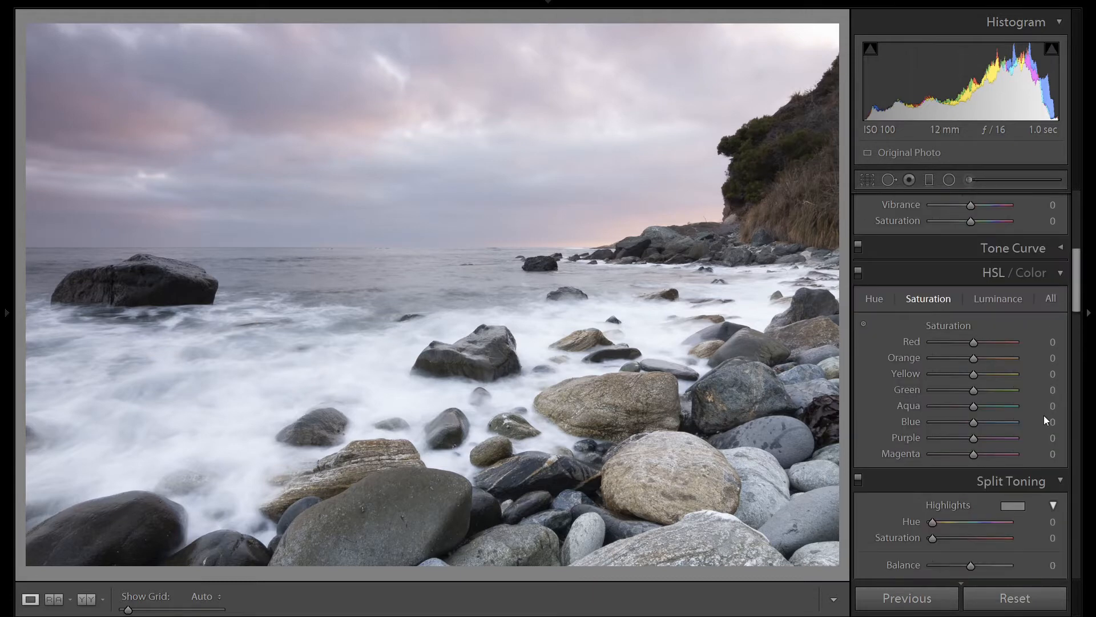
{"action": "scroll", "coordinate": [1044, 416], "scroll_direction": "up", "scroll_amount": 6}
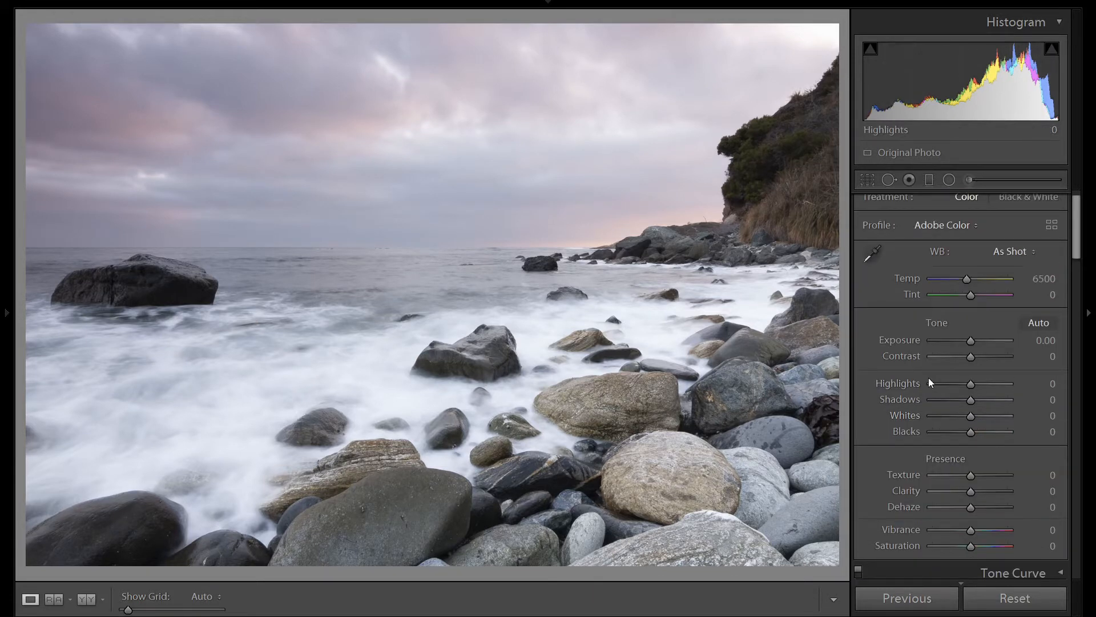
{"action": "left_click", "coordinate": [928, 384]}
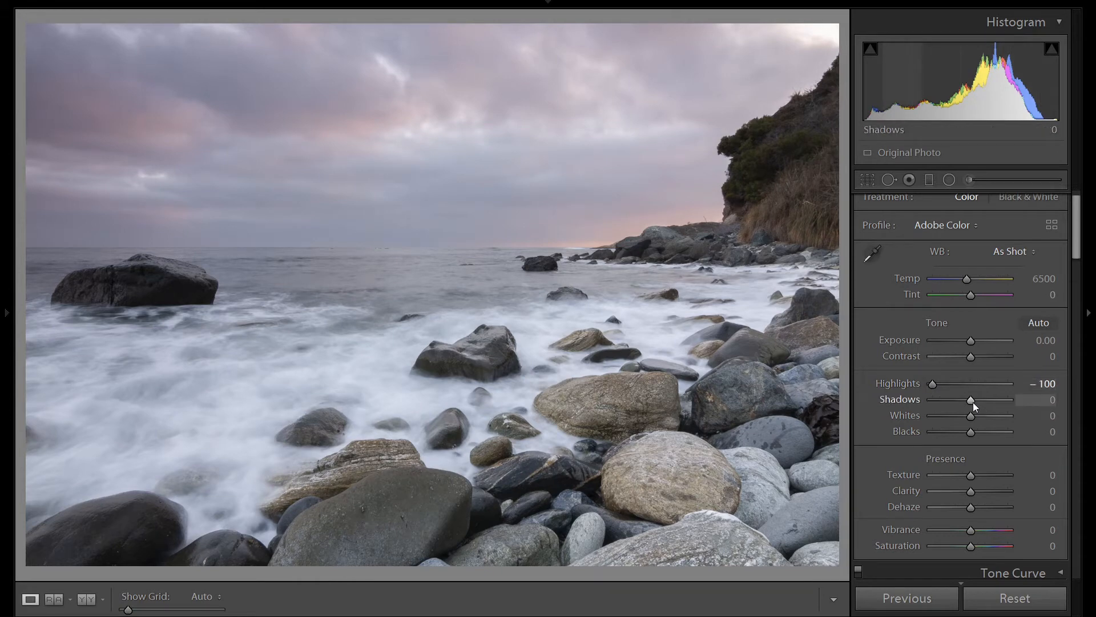
{"action": "scroll", "coordinate": [973, 402], "scroll_direction": "up", "scroll_amount": 19}
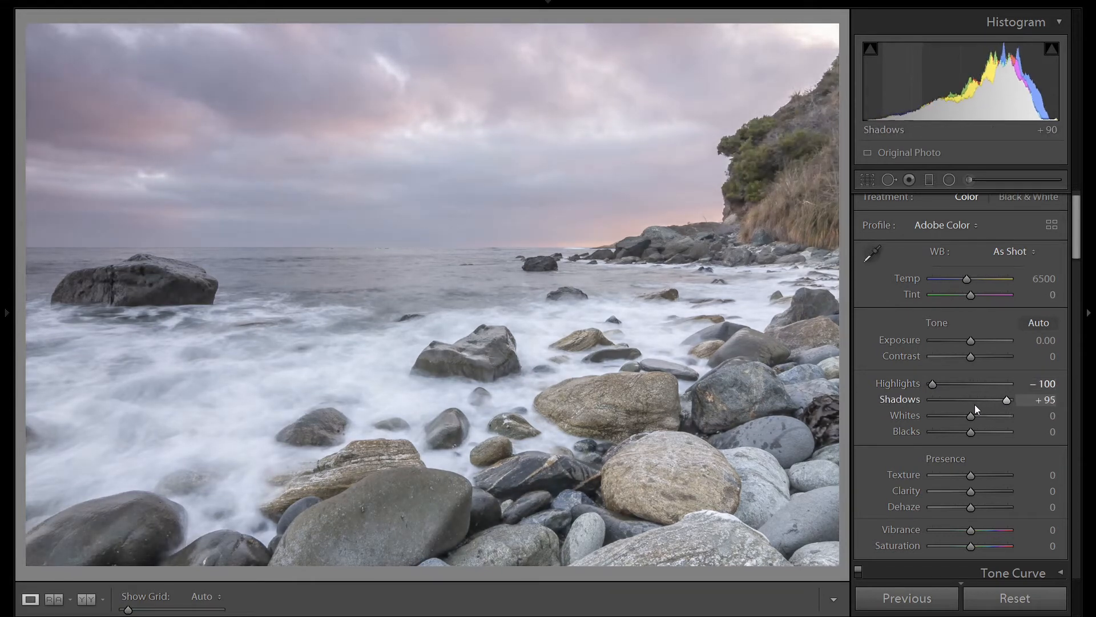
{"action": "scroll", "coordinate": [975, 405], "scroll_direction": "up", "scroll_amount": 1}
{"action": "scroll", "coordinate": [975, 404], "scroll_direction": "down", "scroll_amount": 10}
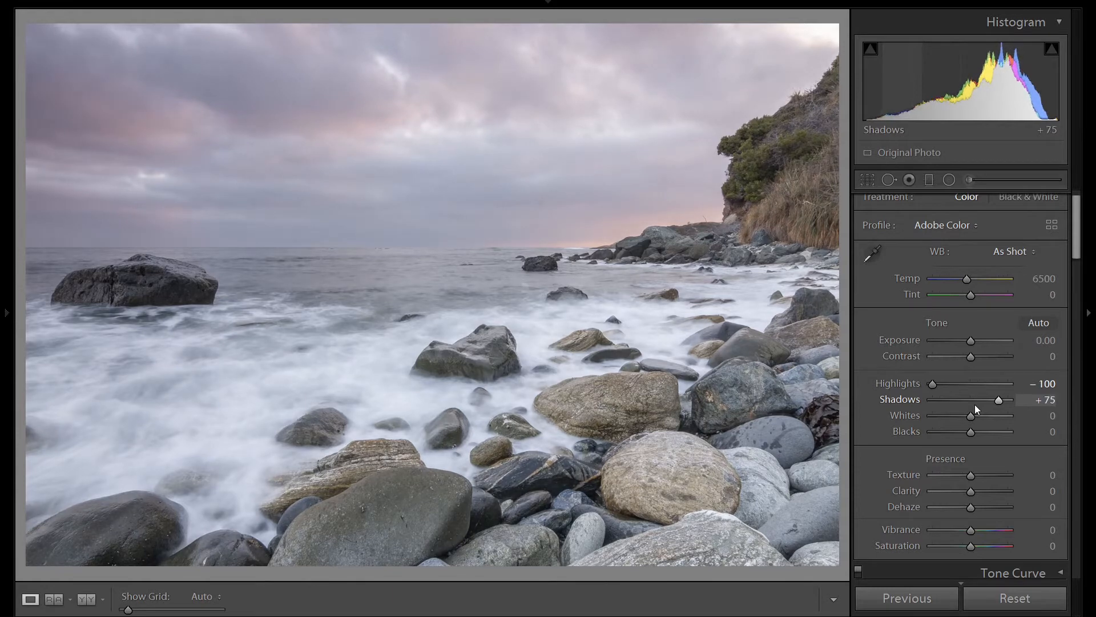
{"action": "scroll", "coordinate": [975, 405], "scroll_direction": "down", "scroll_amount": 3}
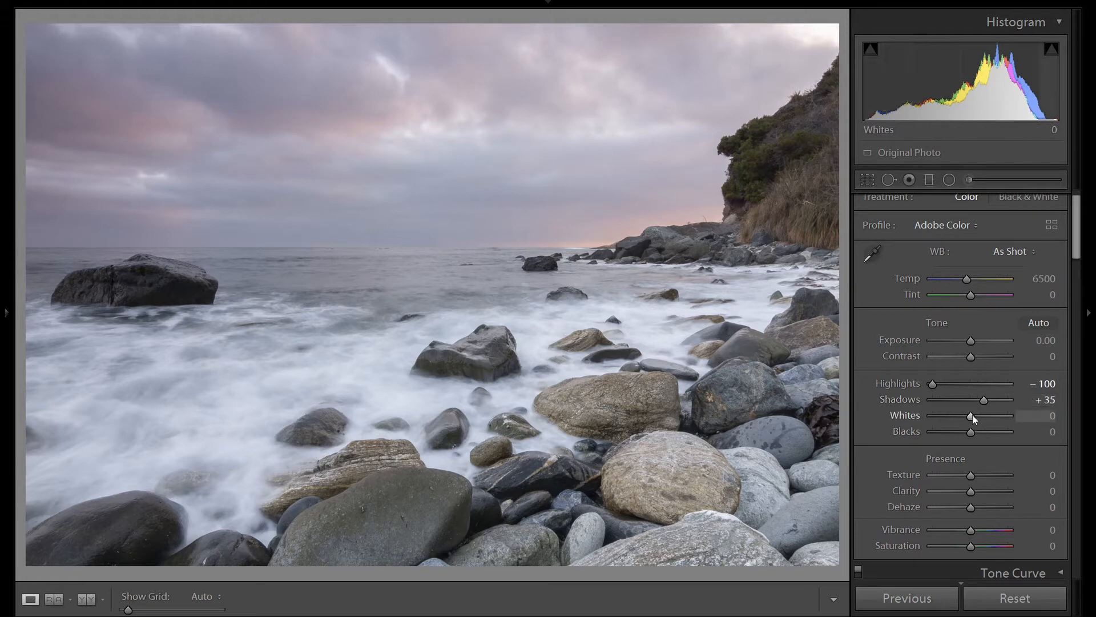
Step: Set the photo's basic Whites to +10 and Blacks to -20
{"action": "scroll", "coordinate": [972, 416], "scroll_direction": "up", "scroll_amount": 5}
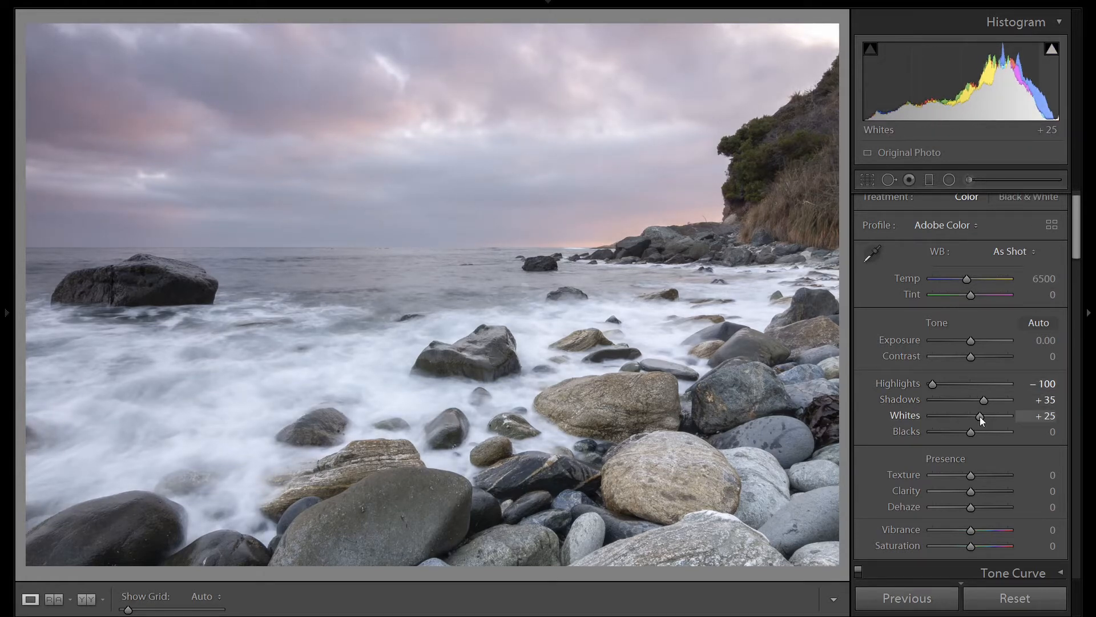
{"action": "scroll", "coordinate": [980, 417], "scroll_direction": "down", "scroll_amount": 3}
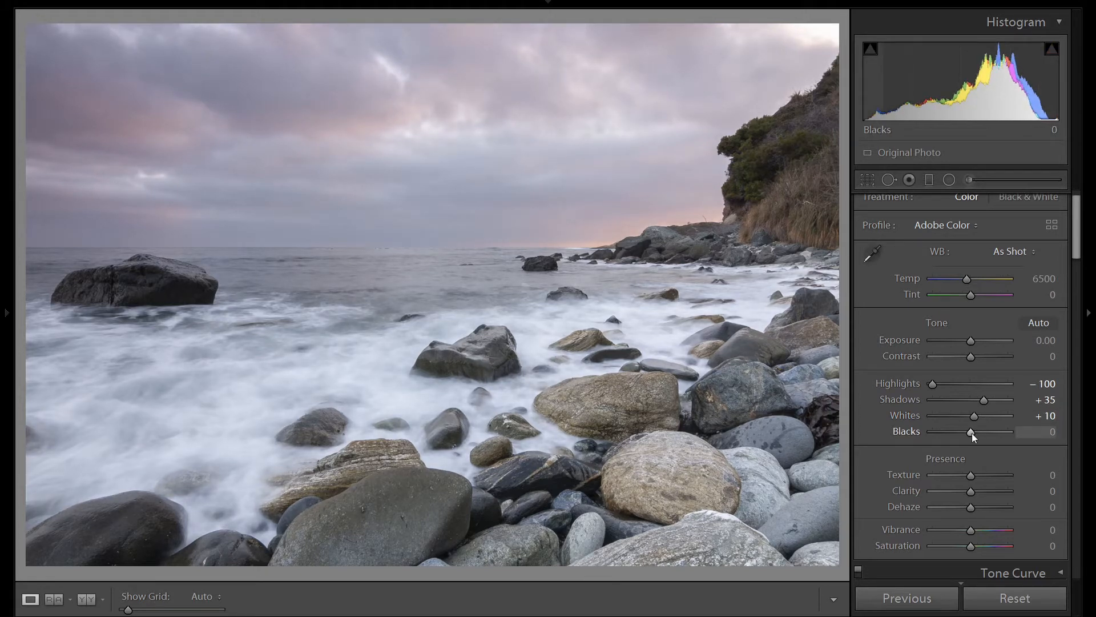
{"action": "scroll", "coordinate": [972, 433], "scroll_direction": "down", "scroll_amount": 5}
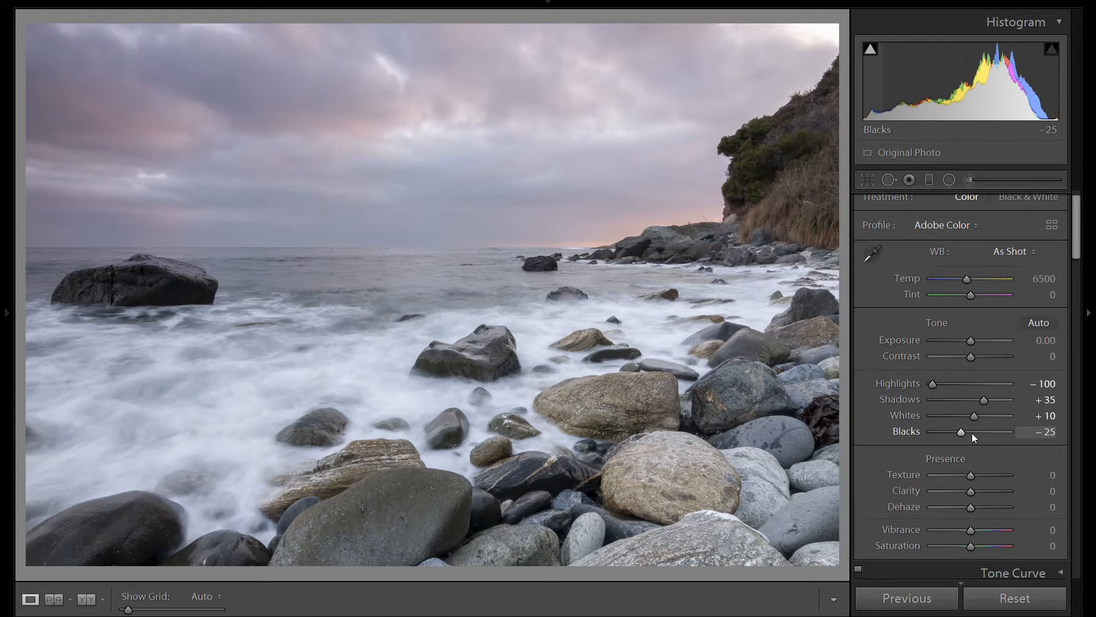
{"action": "scroll", "coordinate": [972, 433], "scroll_direction": "up", "scroll_amount": 1}
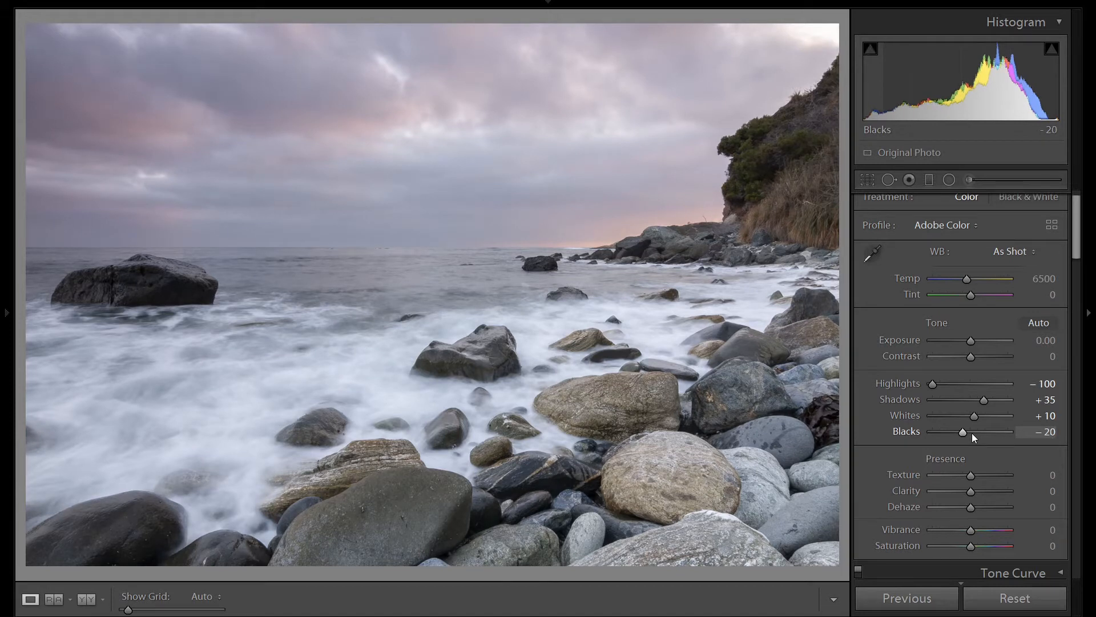
Step: Place a narrow horizontal graduated filter at the horizon covering the sky, and show its mask overlay
{"action": "left_click", "coordinate": [929, 179]}
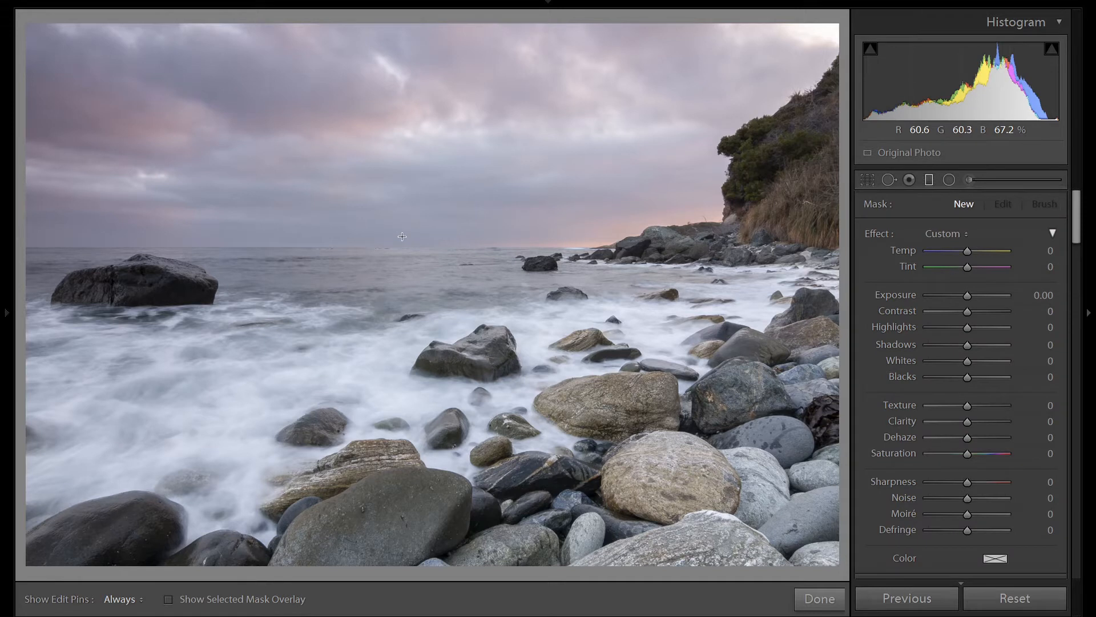
{"action": "left_click_drag", "start_coordinate": [402, 236], "coordinate": [399, 258]}
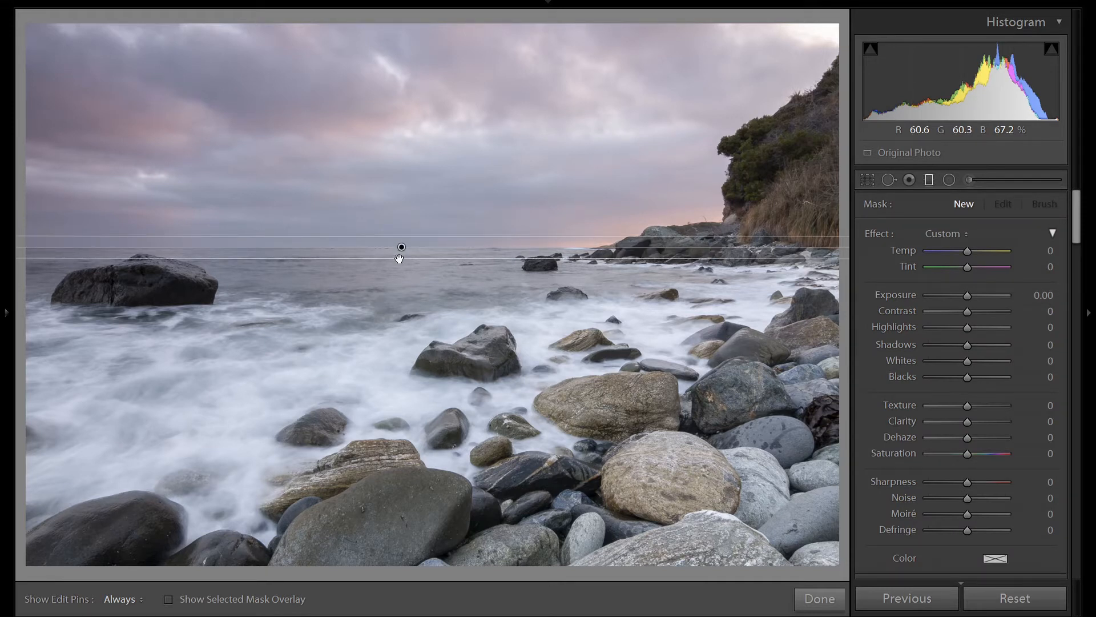
{"action": "left_click_drag", "start_coordinate": [399, 259], "coordinate": [400, 264]}
{"action": "key", "text": "o"}
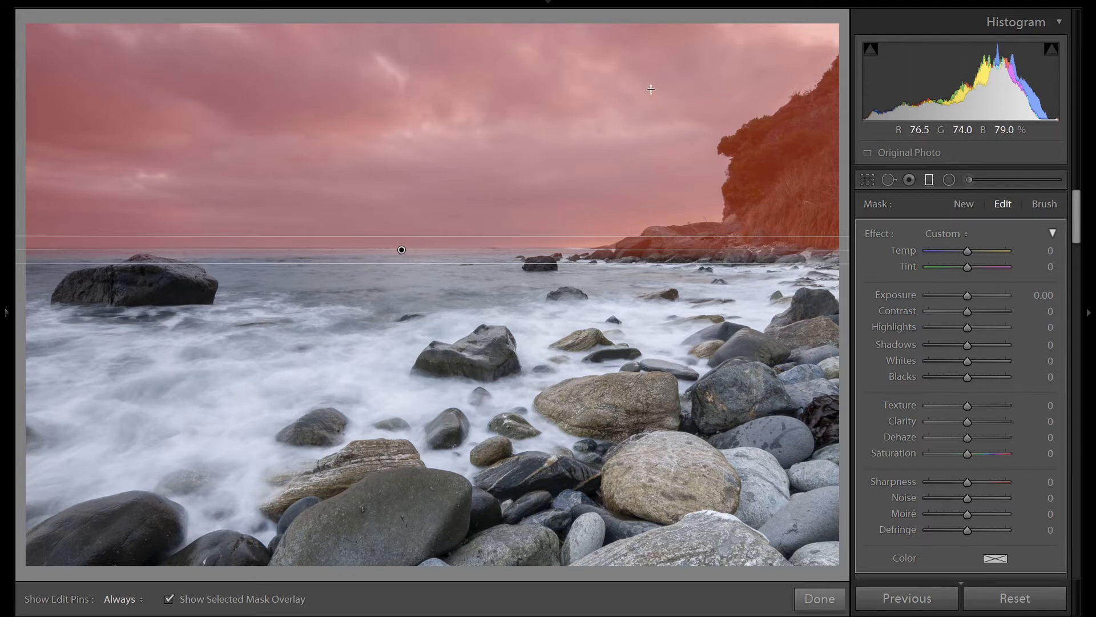
Step: Restrict the sky filter with a Luminance range mask sampled from the bright clouds, excluding the cliff, and hide the mask overlay
{"action": "scroll", "coordinate": [1032, 365], "scroll_direction": "down", "scroll_amount": 3}
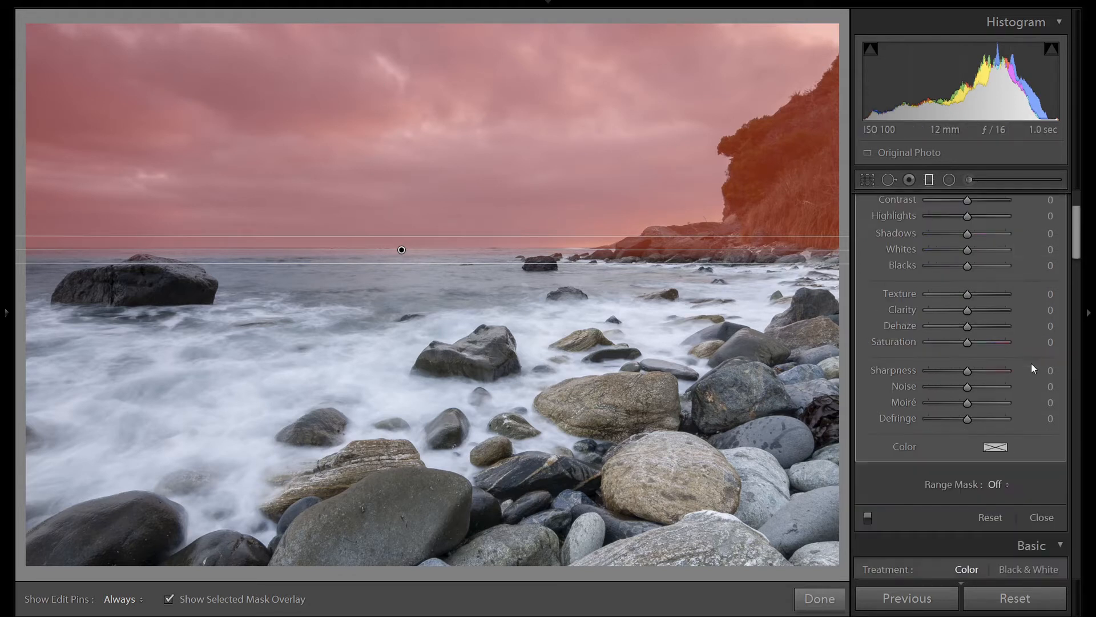
{"action": "left_click", "coordinate": [996, 485]}
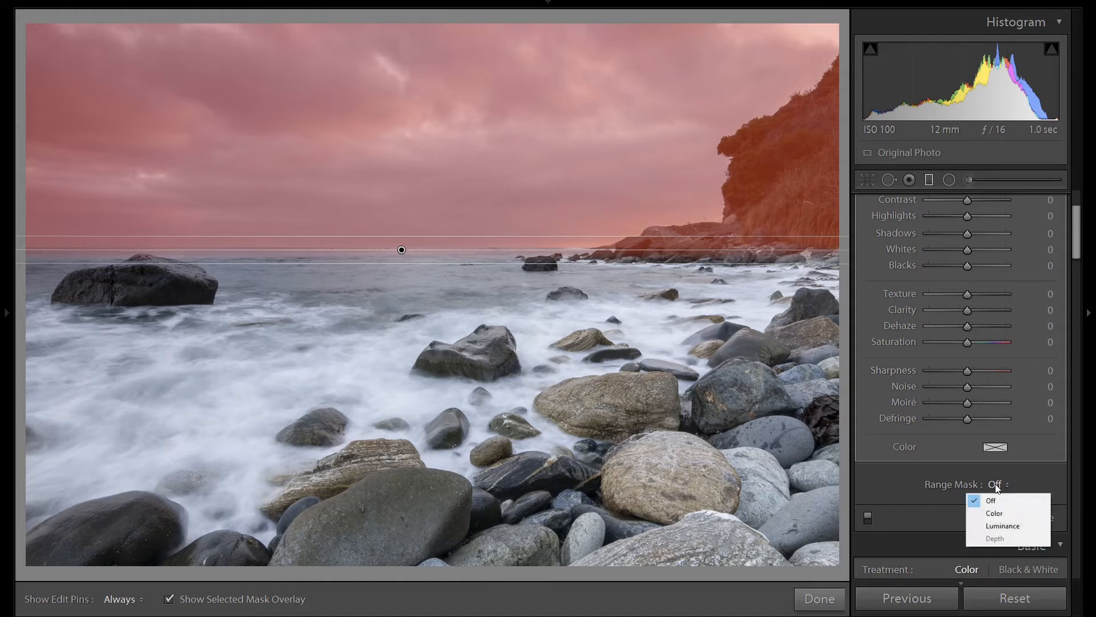
{"action": "left_click", "coordinate": [998, 526]}
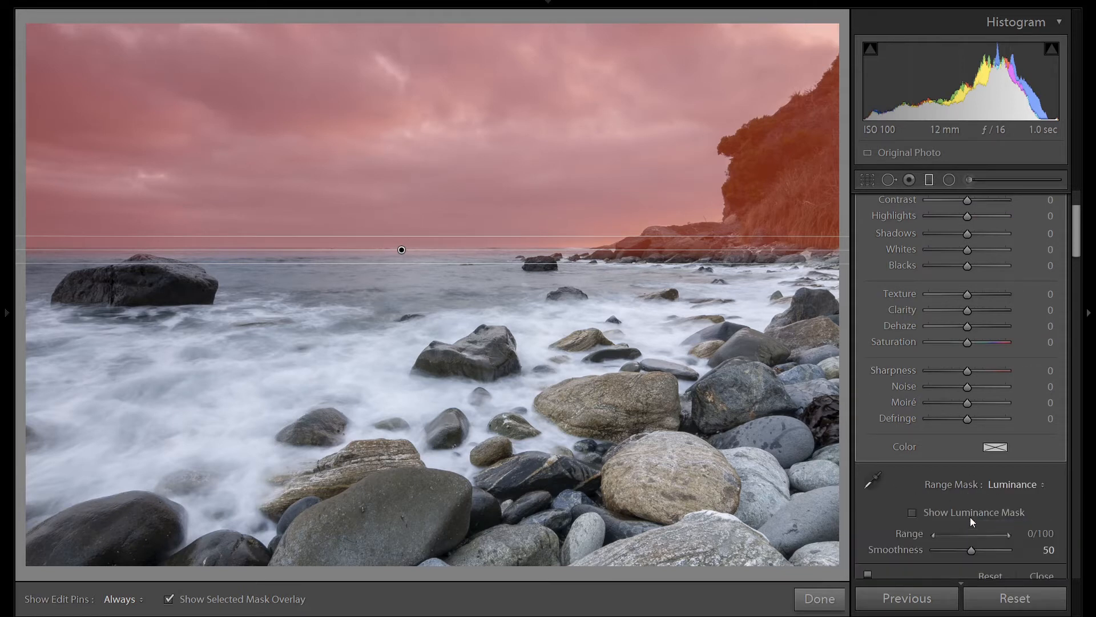
{"action": "left_click", "coordinate": [878, 473]}
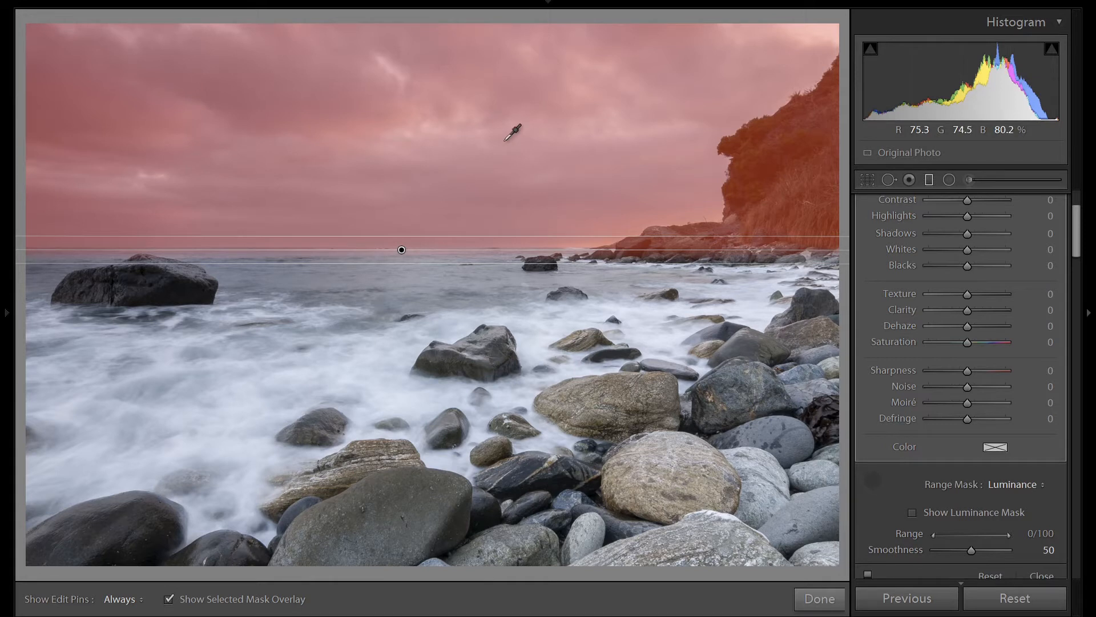
{"action": "left_click", "coordinate": [513, 131]}
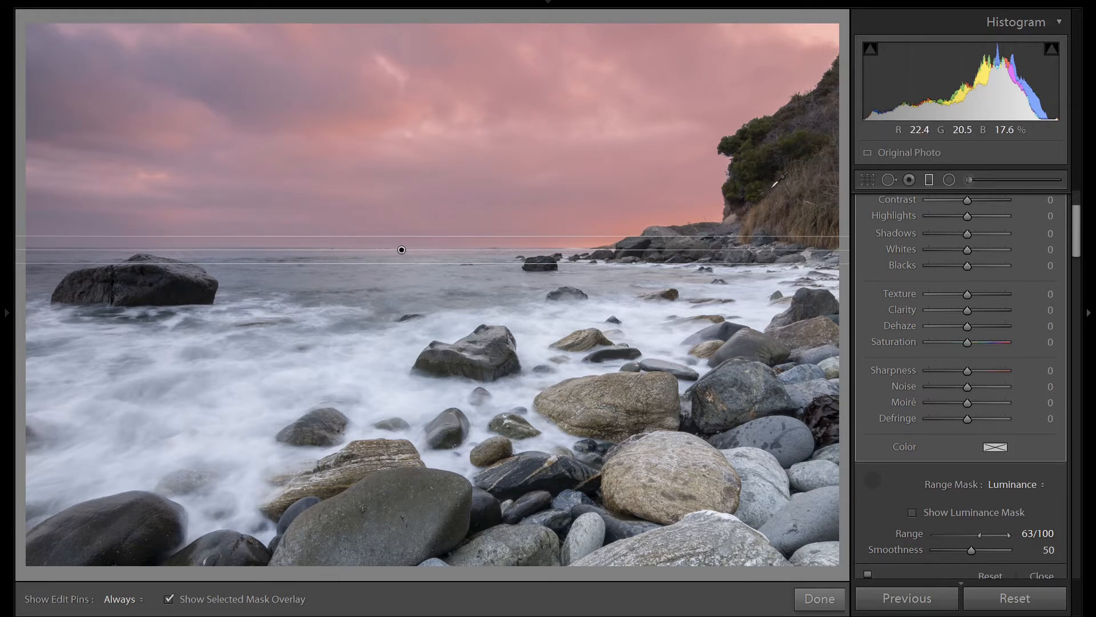
{"action": "key", "text": "o"}
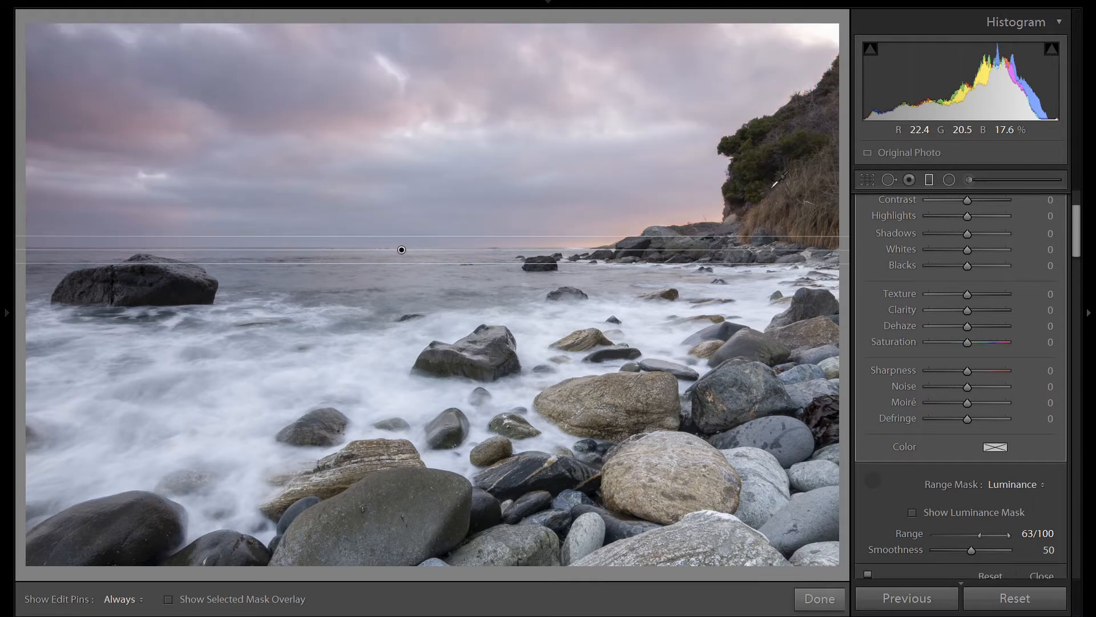
Step: Set the sky graduated filter's Saturation to 40
{"action": "left_click", "coordinate": [981, 342]}
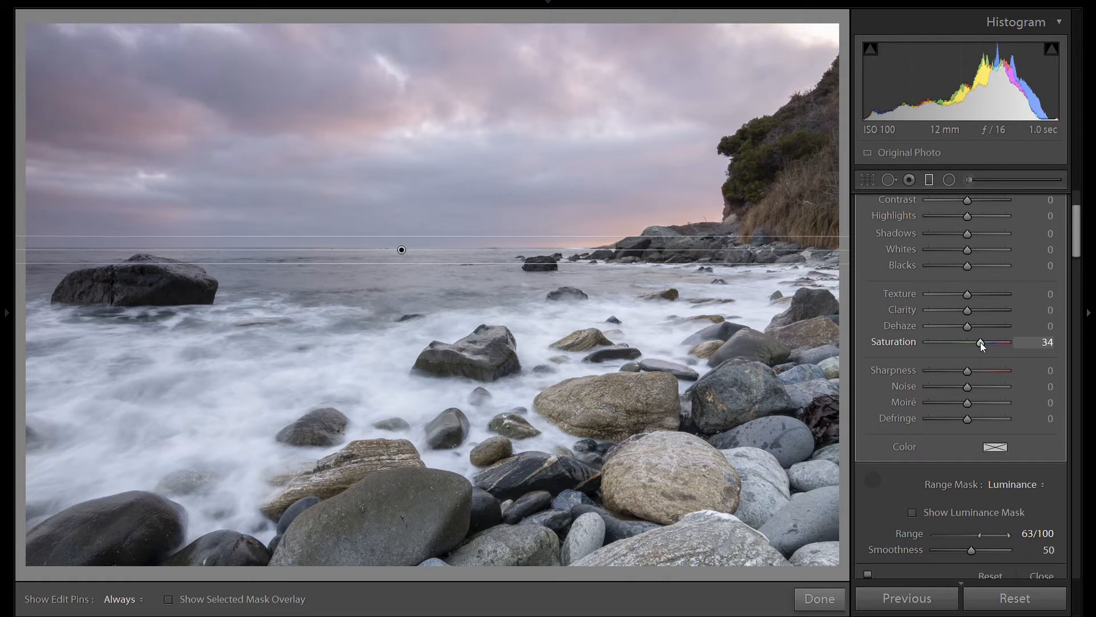
{"action": "key", "text": "Up"}
{"action": "key", "text": "Up"}
{"action": "key", "text": "Up"}
{"action": "key", "text": "Up"}
{"action": "key", "text": "Up"}
{"action": "key", "text": "Up"}
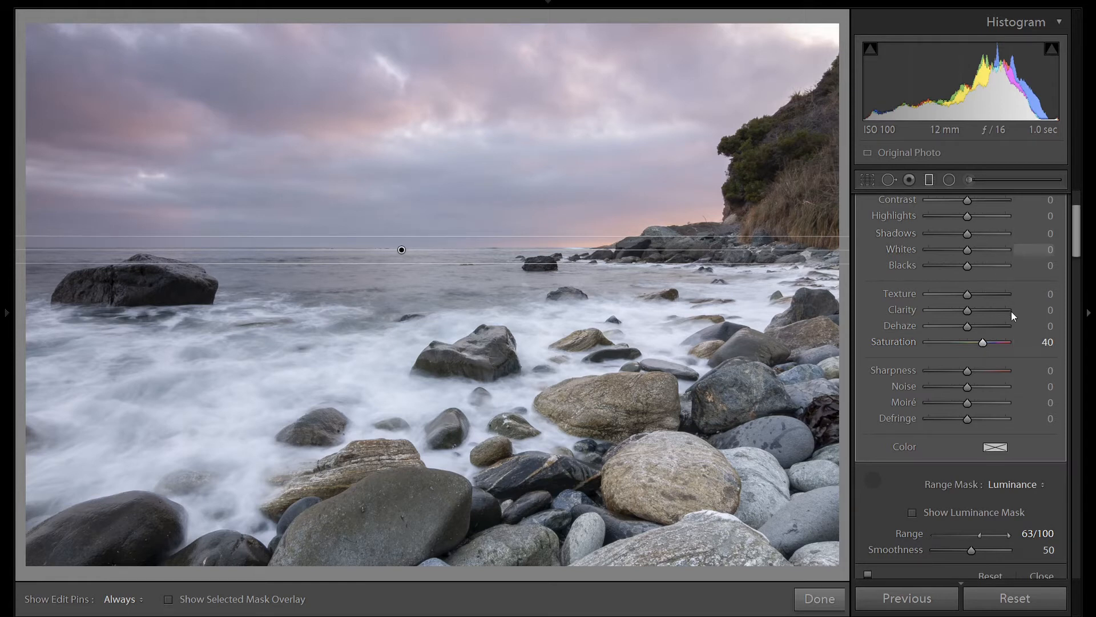
Step: Add a new diagonal graduated filter across the shoreline covering the foreground rocks, and show its mask overlay
{"action": "scroll", "coordinate": [1012, 310], "scroll_direction": "up", "scroll_amount": 3}
{"action": "left_click", "coordinate": [971, 204]}
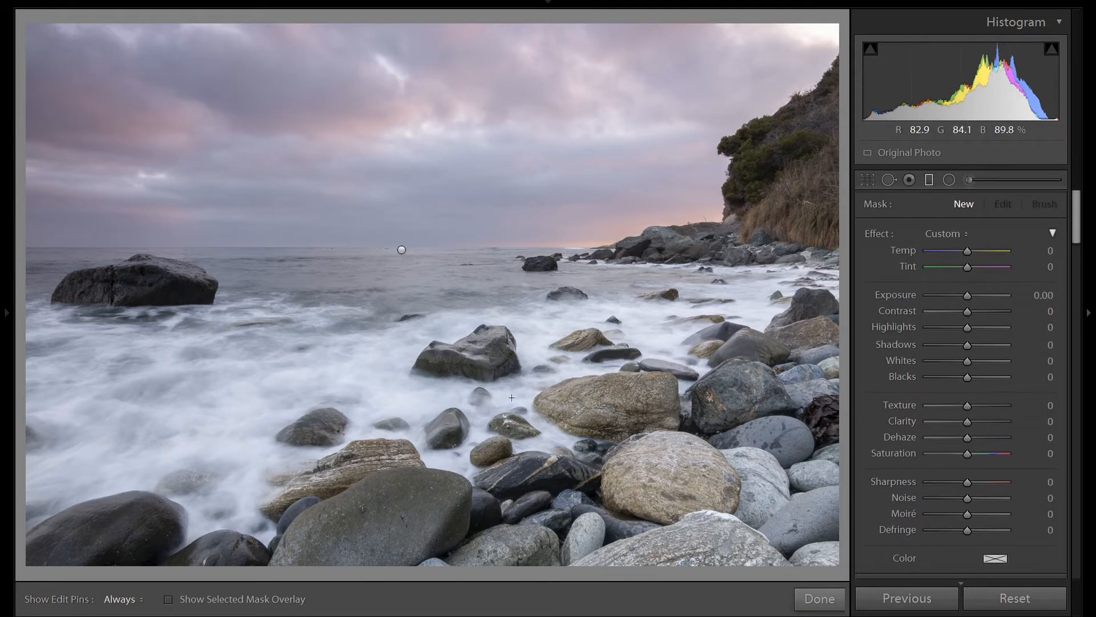
{"action": "left_click_drag", "start_coordinate": [495, 391], "coordinate": [467, 289]}
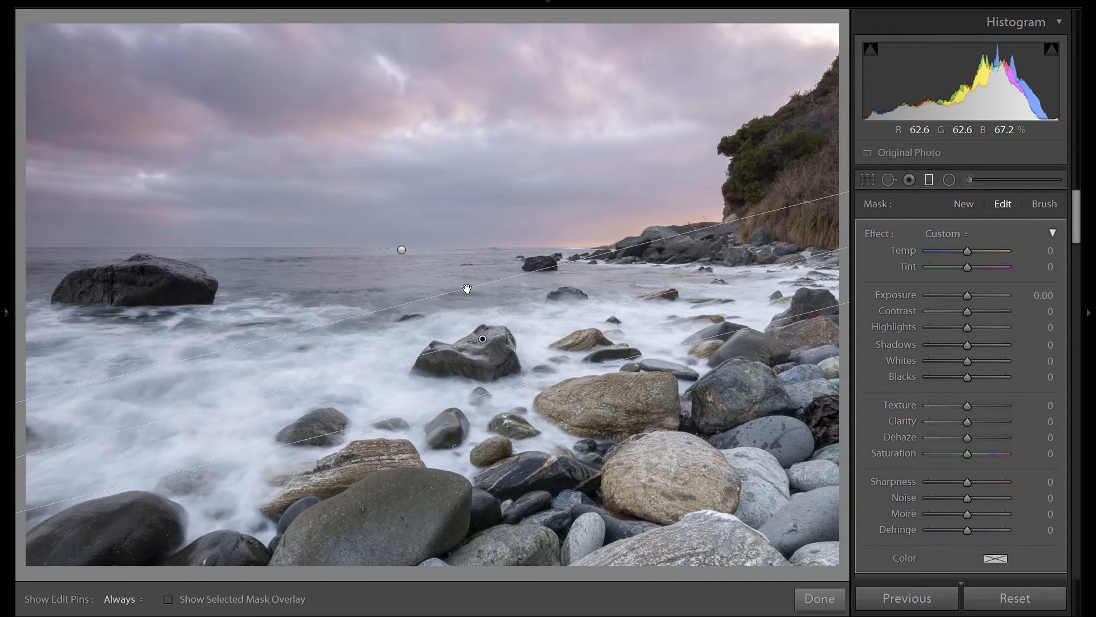
{"action": "key", "text": "o"}
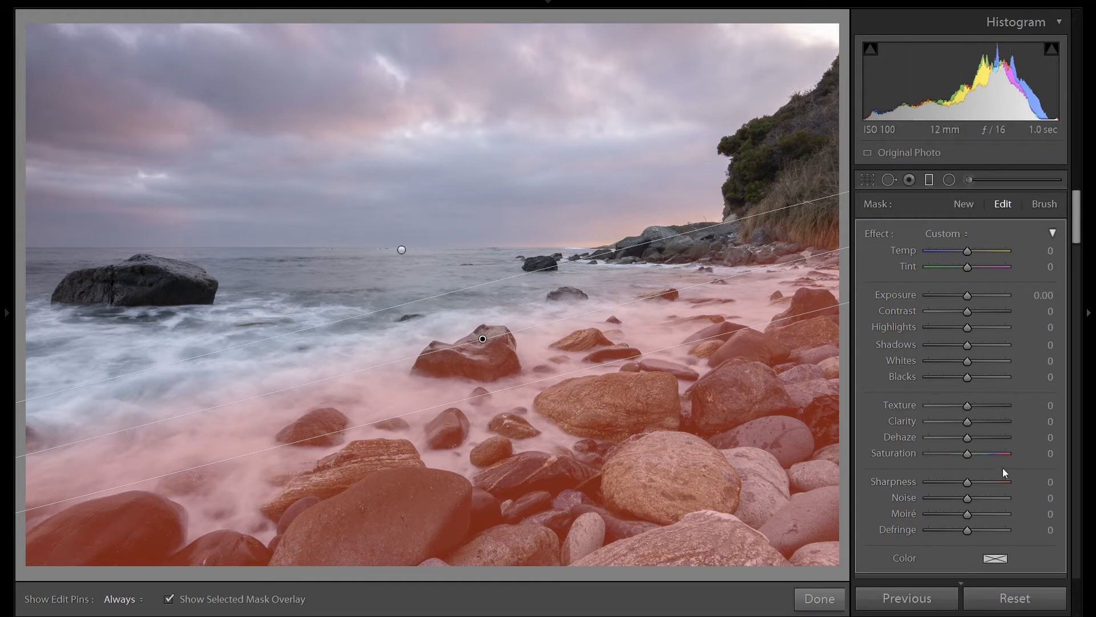
Step: Restrict the foreground filter with a Luminance range mask sampled from the large dark boulder, excluding the bright water
{"action": "scroll", "coordinate": [1011, 457], "scroll_direction": "down", "scroll_amount": 5}
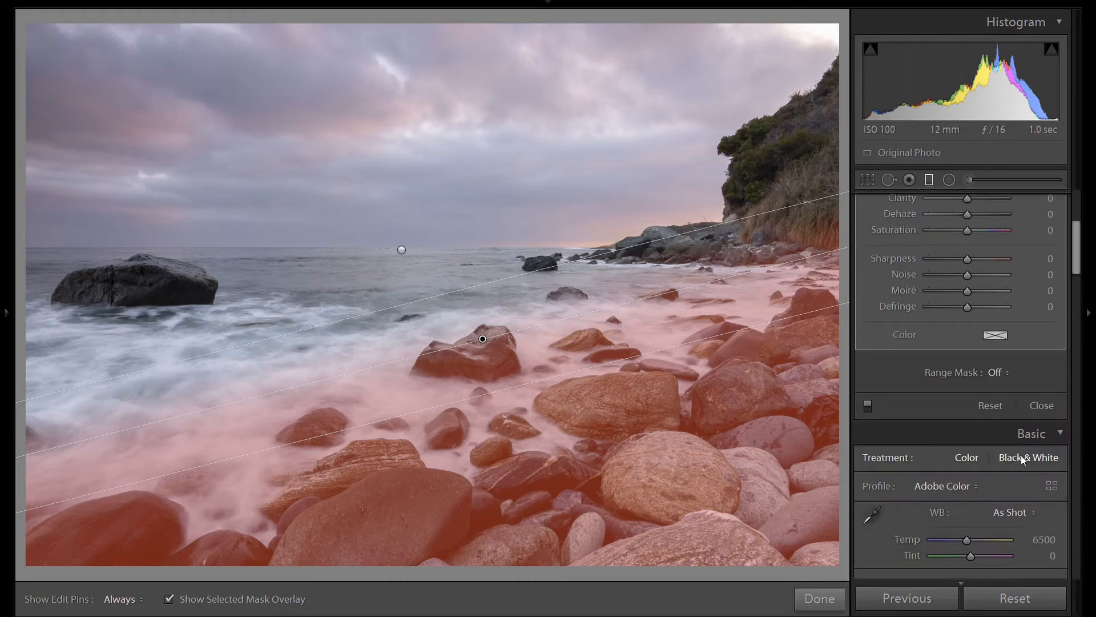
{"action": "left_click", "coordinate": [996, 374]}
{"action": "left_click", "coordinate": [998, 415]}
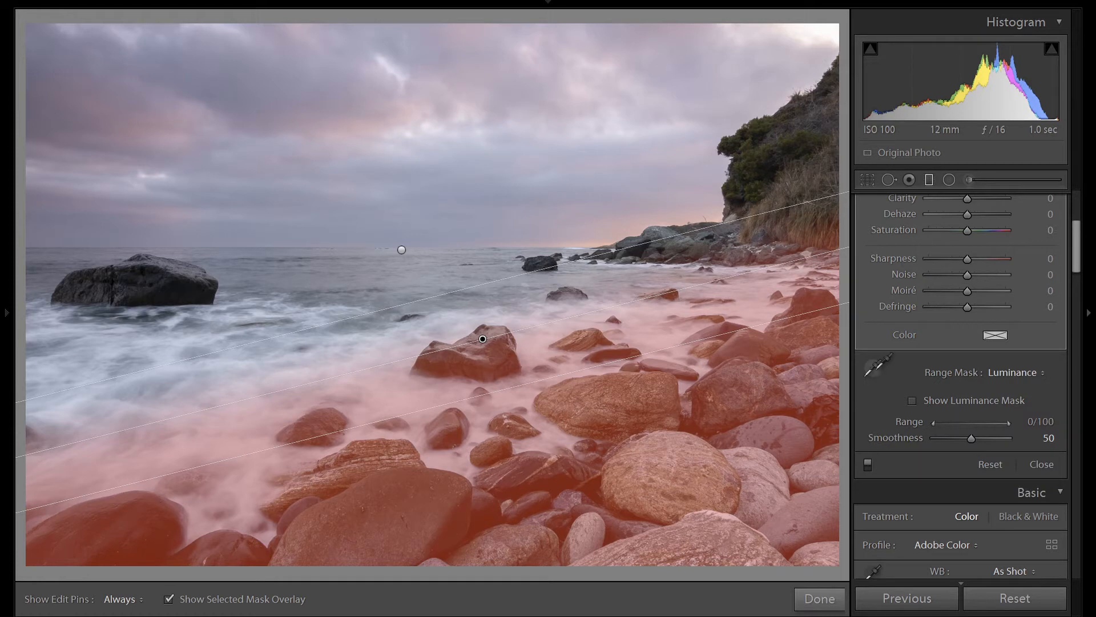
{"action": "left_click", "coordinate": [876, 366]}
{"action": "left_click", "coordinate": [440, 502]}
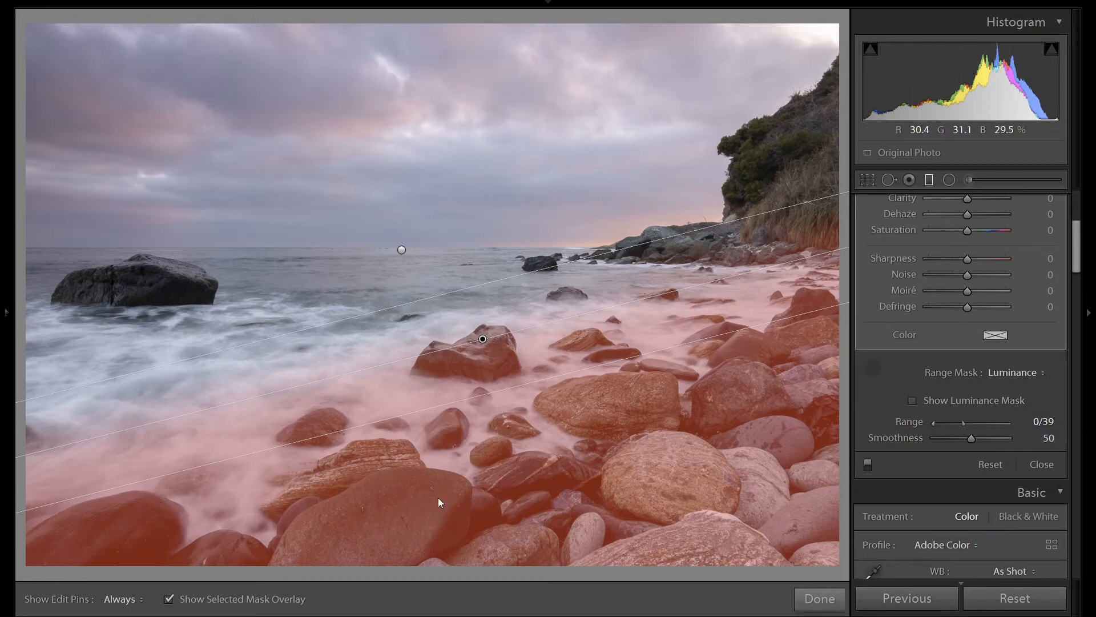
{"action": "left_click", "coordinate": [441, 497]}
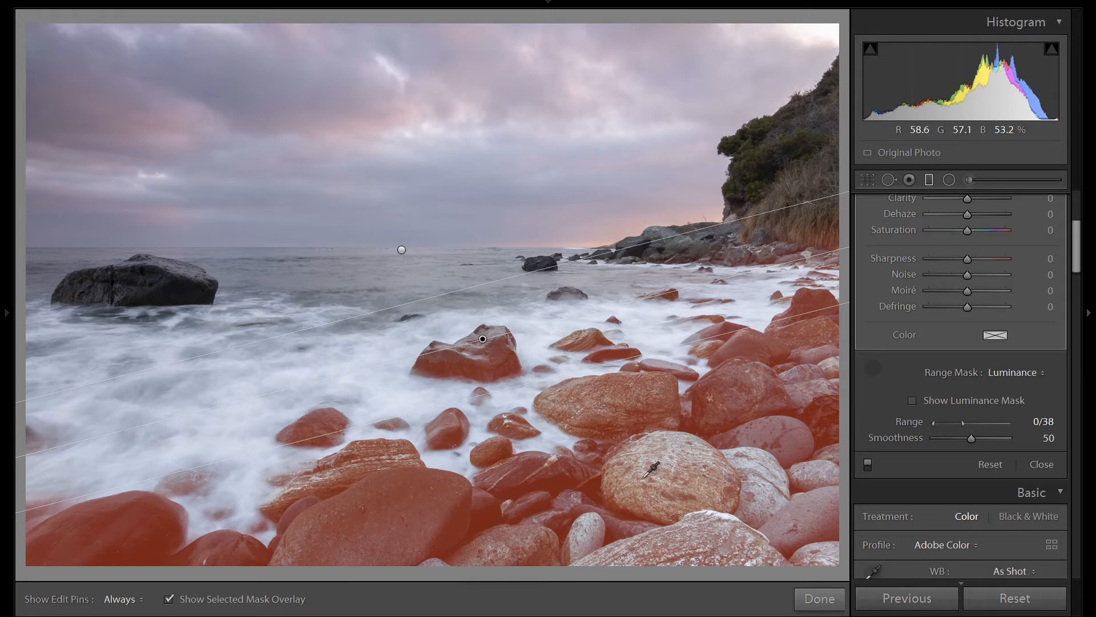
Step: Hide the mask overlay and set the foreground graduated filter's Texture to 40
{"action": "key", "text": "o"}
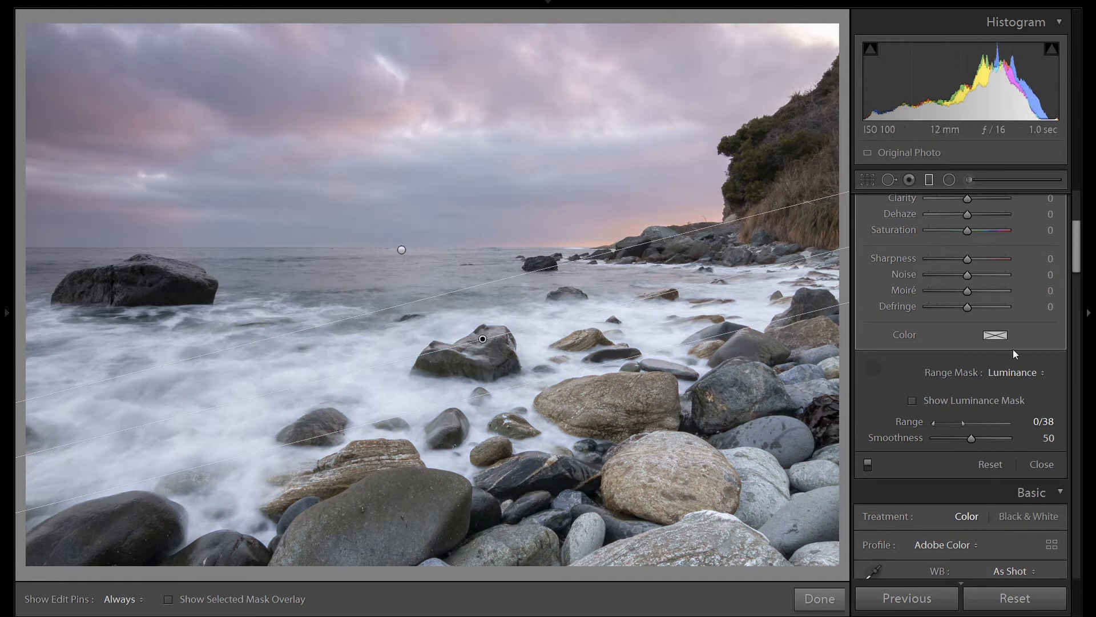
{"action": "left_click", "coordinate": [872, 368]}
{"action": "scroll", "coordinate": [991, 410], "scroll_direction": "up", "scroll_amount": 4}
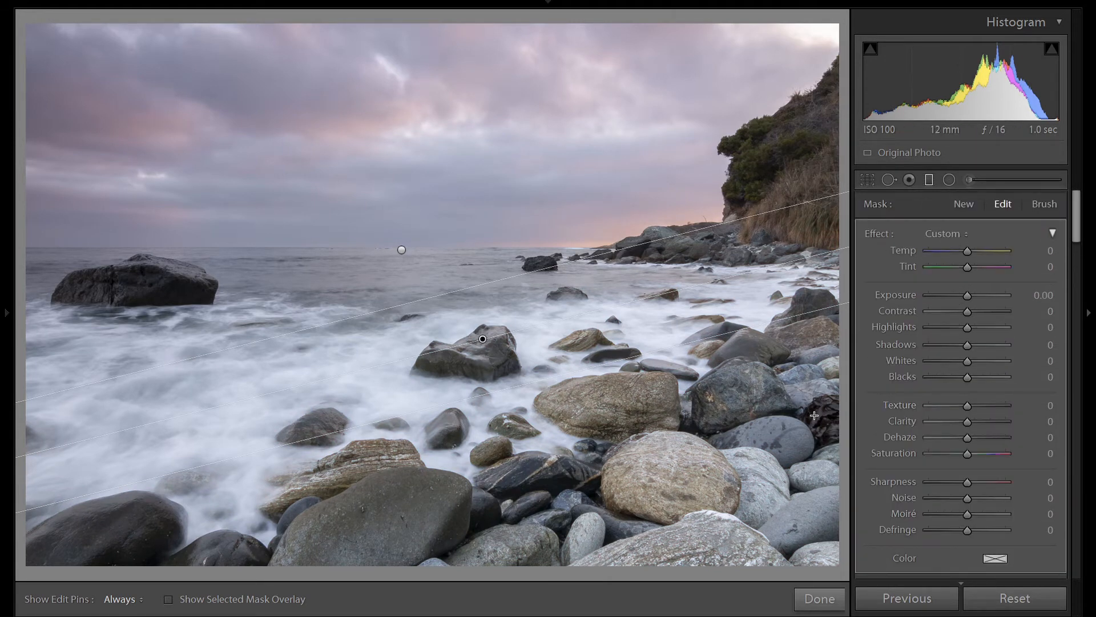
{"action": "left_click_drag", "start_coordinate": [969, 407], "coordinate": [983, 407]}
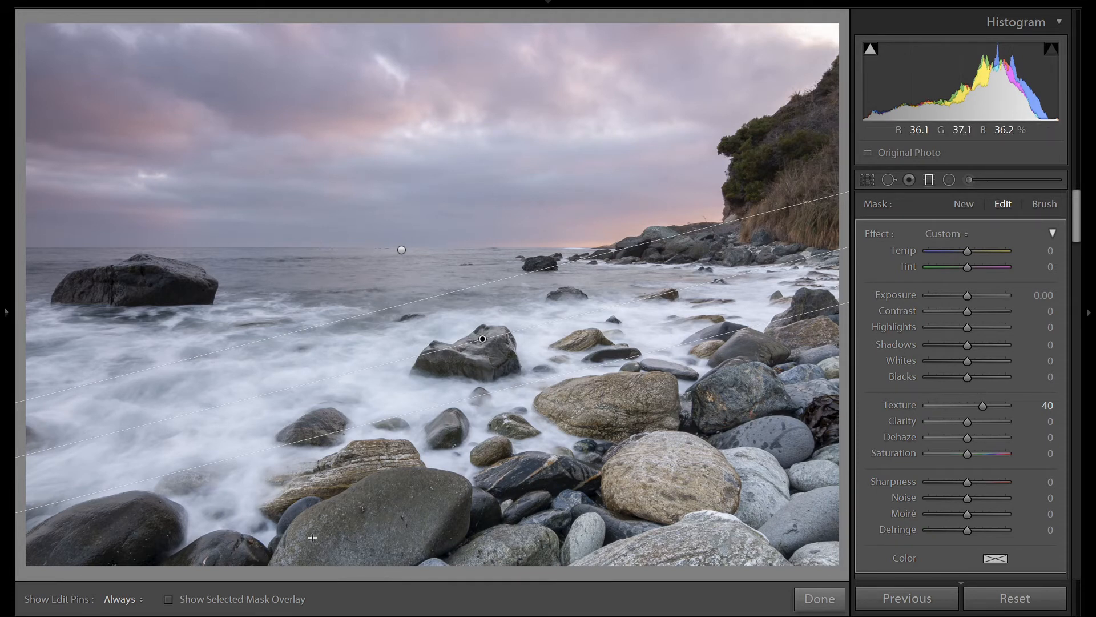
Step: Paint an adjustment brush mask over the white foamy water with a size 25 brush, with the mask overlay shown
{"action": "left_click", "coordinate": [977, 179]}
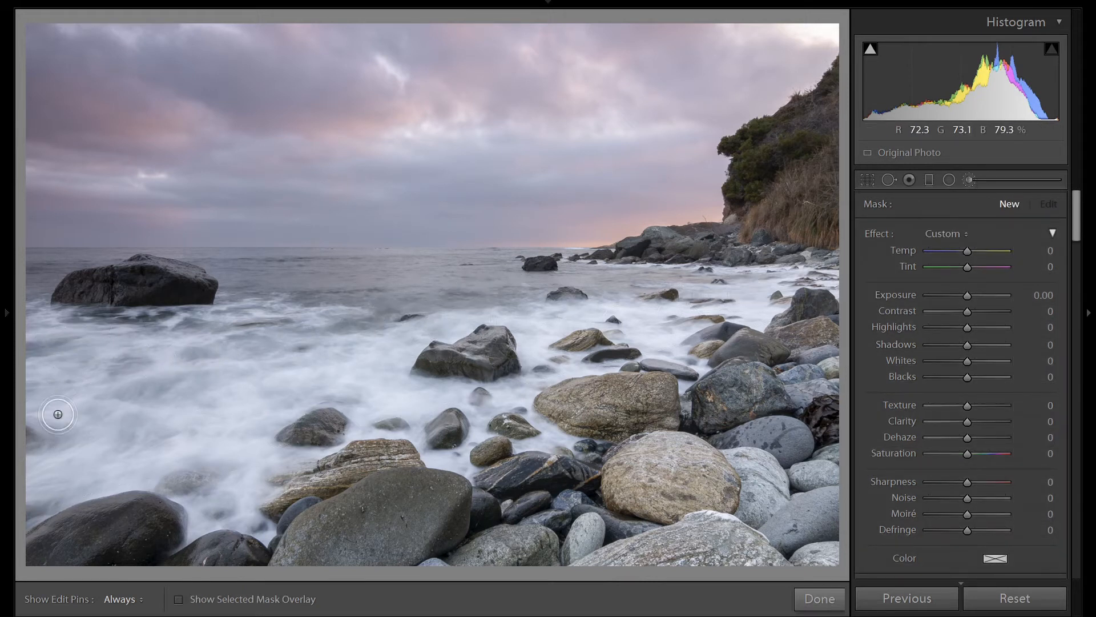
{"action": "scroll", "coordinate": [72, 348], "scroll_direction": "up", "scroll_amount": 5}
{"action": "mouse_move", "coordinate": [60, 365]}
{"action": "left_mouse_down"}
{"action": "mouse_move", "coordinate": [261, 337]}
{"action": "mouse_move", "coordinate": [264, 326]}
{"action": "mouse_move", "coordinate": [284, 359]}
{"action": "mouse_move", "coordinate": [208, 453]}
{"action": "mouse_move", "coordinate": [222, 503]}
{"action": "left_mouse_up"}
{"action": "key", "text": "h"}
{"action": "mouse_move", "coordinate": [86, 443]}
{"action": "left_mouse_down"}
{"action": "mouse_move", "coordinate": [436, 396]}
{"action": "mouse_move", "coordinate": [366, 395]}
{"action": "mouse_move", "coordinate": [364, 351]}
{"action": "mouse_move", "coordinate": [383, 346]}
{"action": "mouse_move", "coordinate": [436, 400]}
{"action": "mouse_move", "coordinate": [534, 391]}
{"action": "mouse_move", "coordinate": [550, 353]}
{"action": "mouse_move", "coordinate": [484, 357]}
{"action": "mouse_move", "coordinate": [695, 323]}
{"action": "mouse_move", "coordinate": [810, 292]}
{"action": "left_mouse_up"}
{"action": "key", "text": "h"}
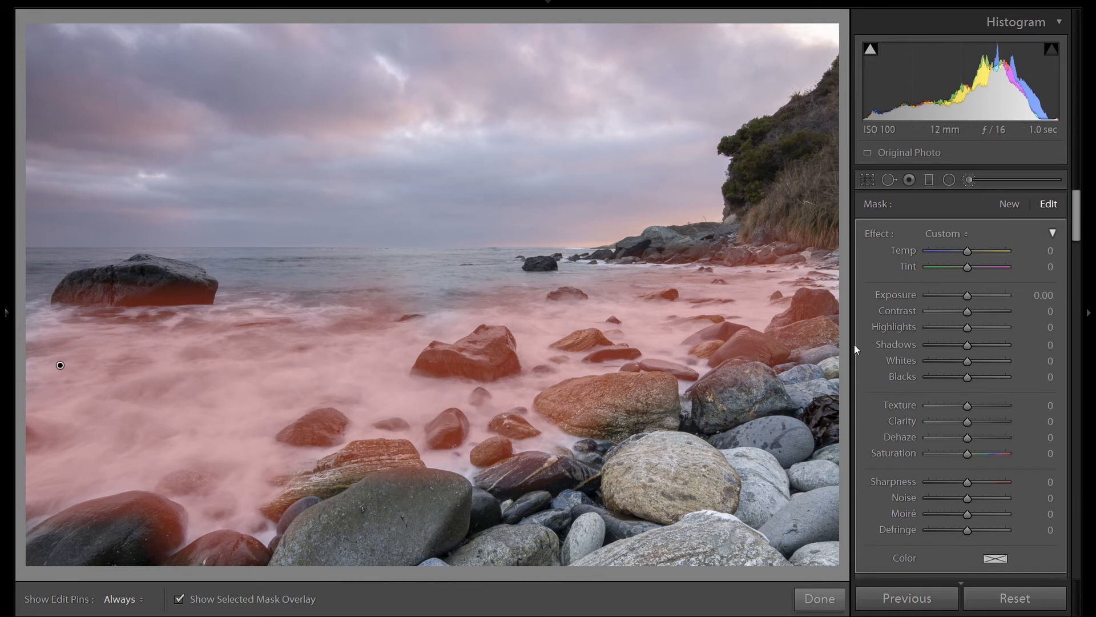
Step: Restrict the brush mask with a Luminance range mask sampled from the bright water, excluding the rocks, and hide the overlay
{"action": "scroll", "coordinate": [1035, 482], "scroll_direction": "down", "scroll_amount": 5}
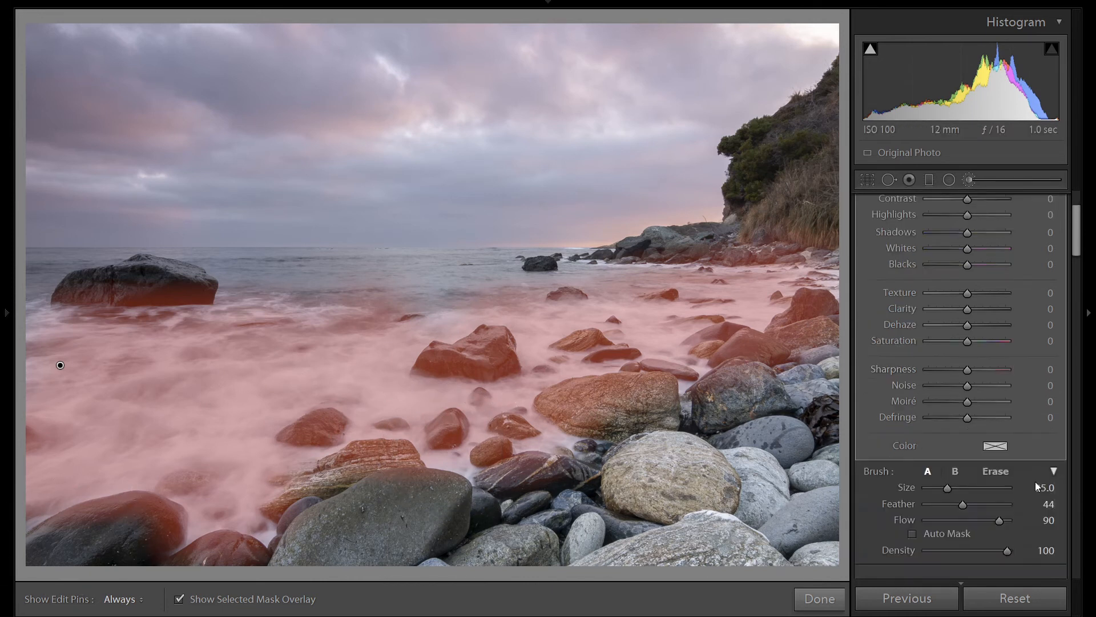
{"action": "left_click", "coordinate": [997, 475]}
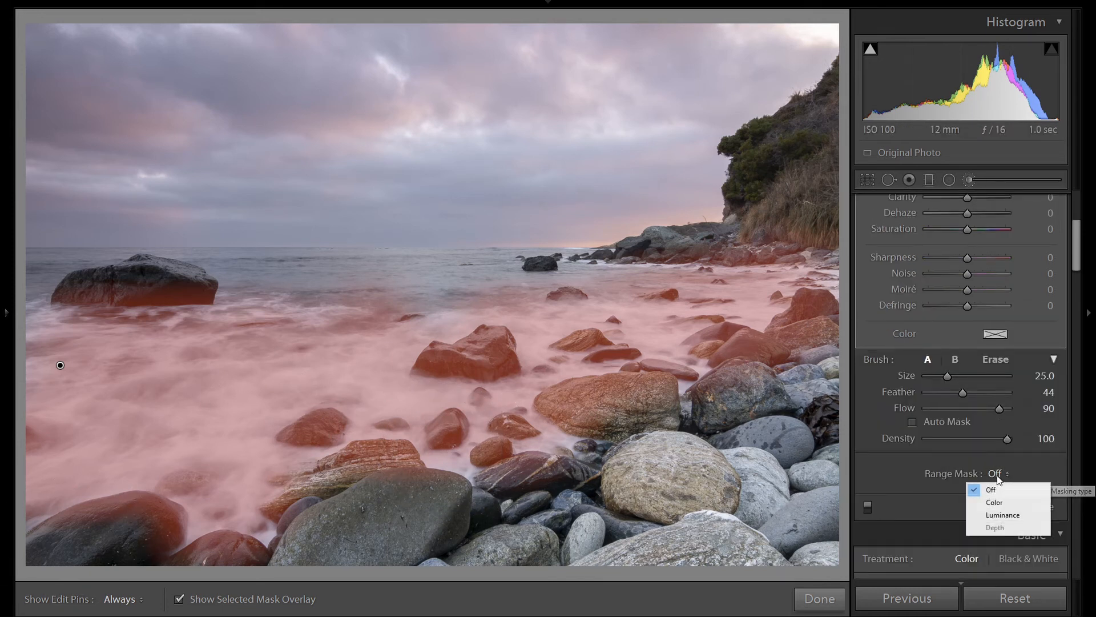
{"action": "left_click", "coordinate": [994, 515]}
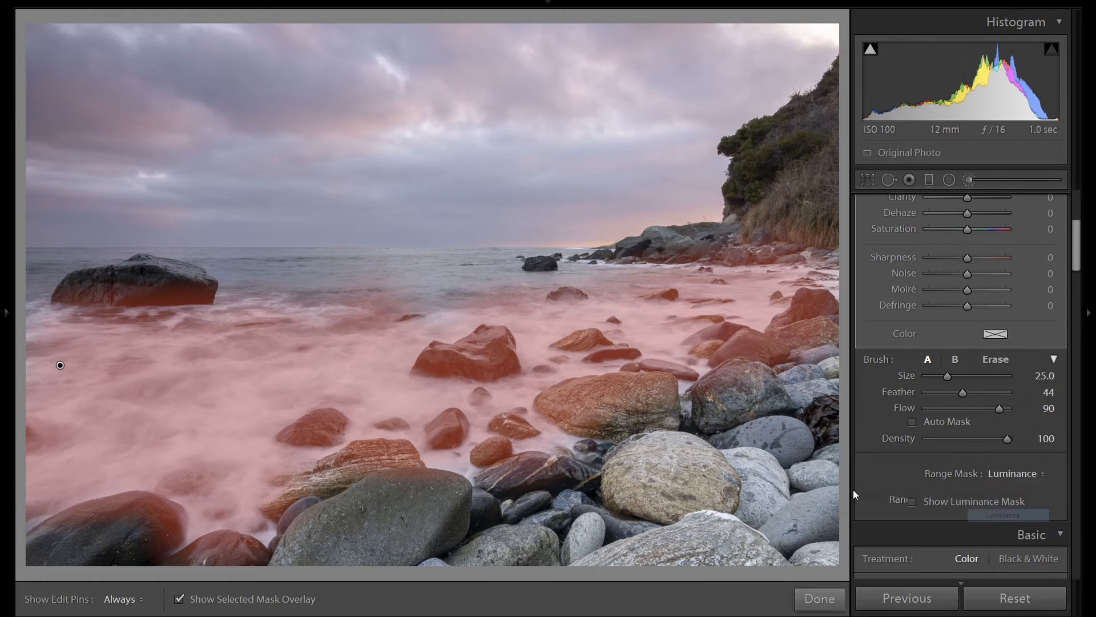
{"action": "left_click", "coordinate": [875, 467]}
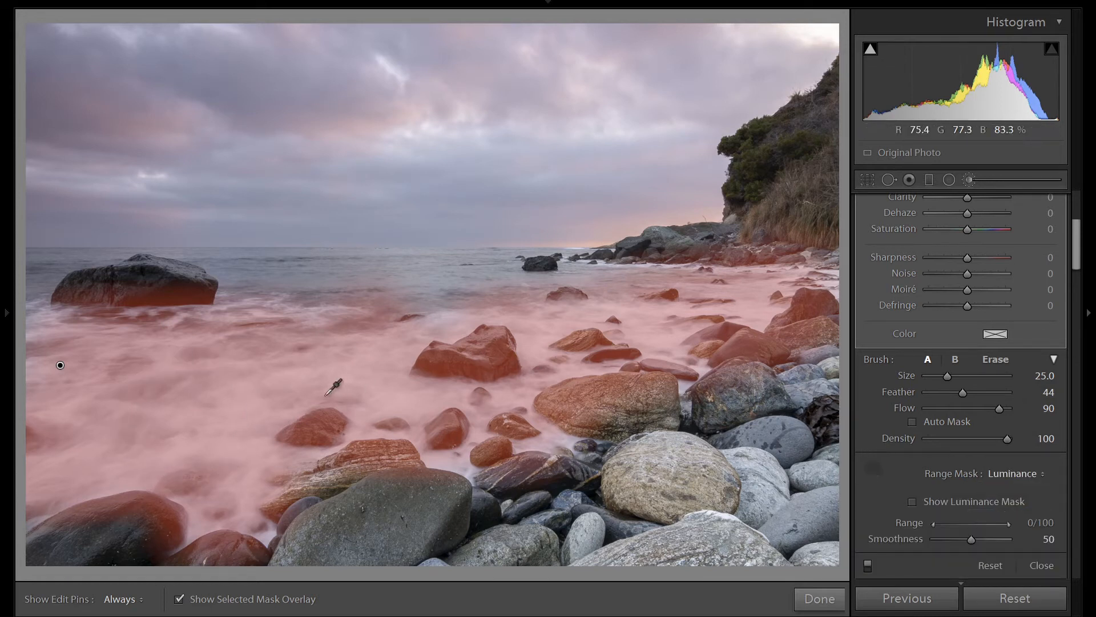
{"action": "left_click", "coordinate": [234, 445]}
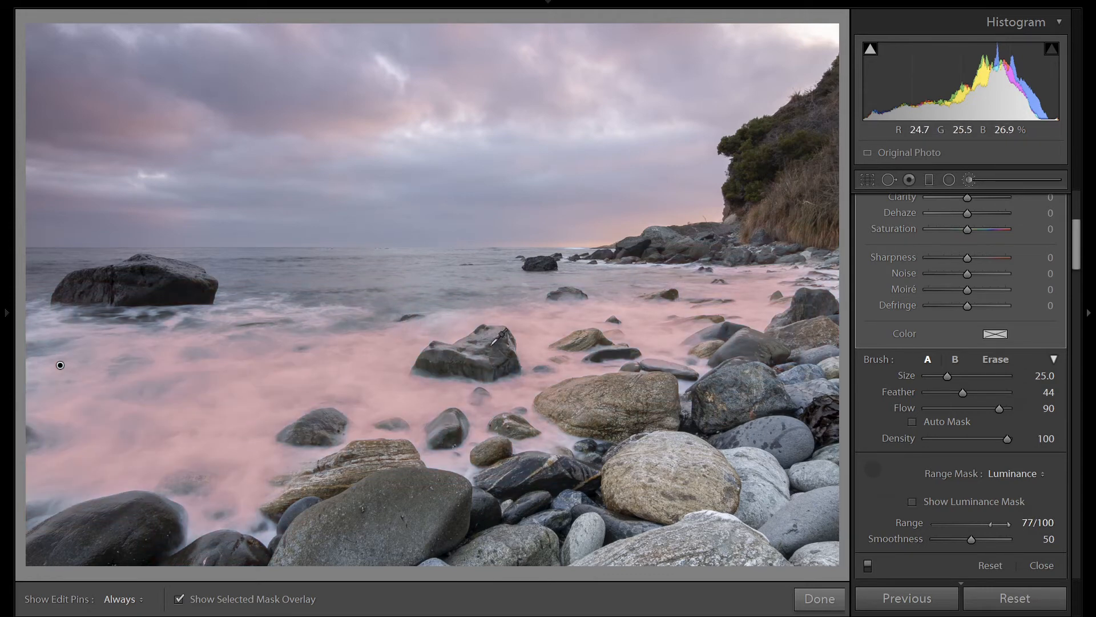
{"action": "left_click", "coordinate": [875, 469]}
{"action": "key", "text": "o"}
Step: Brighten the foamy water by setting the brush adjustment's Exposure to 0.70
{"action": "scroll", "coordinate": [1033, 430], "scroll_direction": "up", "scroll_amount": 5}
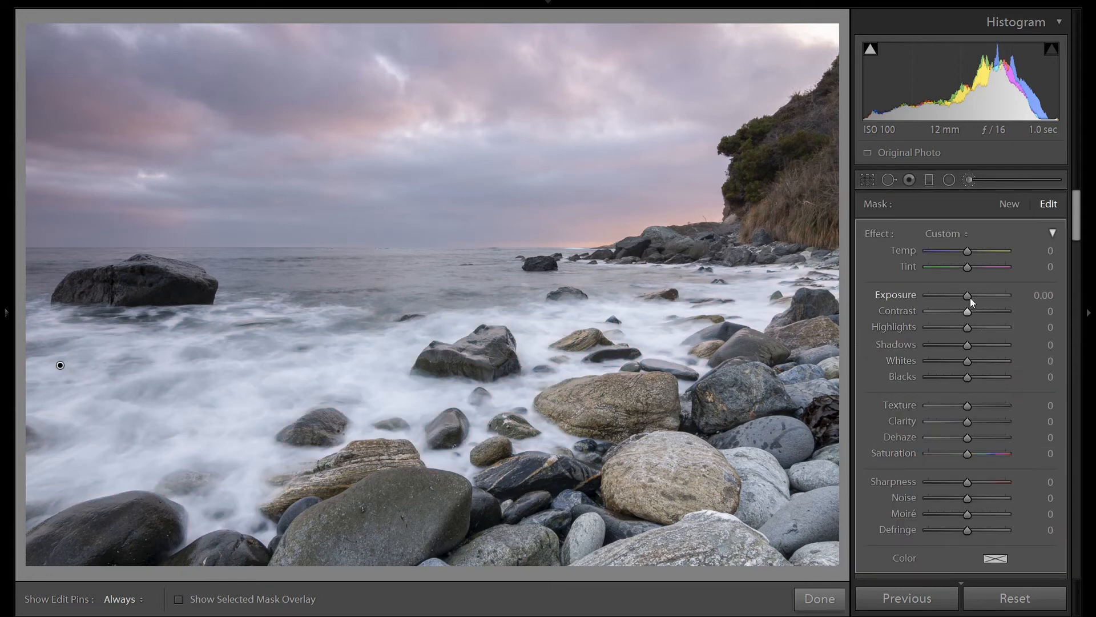
{"action": "key", "text": "Up"}
{"action": "key", "text": "Up"}
{"action": "key", "text": "Up"}
{"action": "key", "text": "Up"}
{"action": "key", "text": "Up"}
{"action": "key", "text": "Up"}
{"action": "key", "text": "Up"}
{"action": "key", "text": "Up"}
{"action": "key", "text": "Up"}
{"action": "key", "text": "Up"}
{"action": "key", "text": "Up"}
{"action": "key", "text": "Up"}
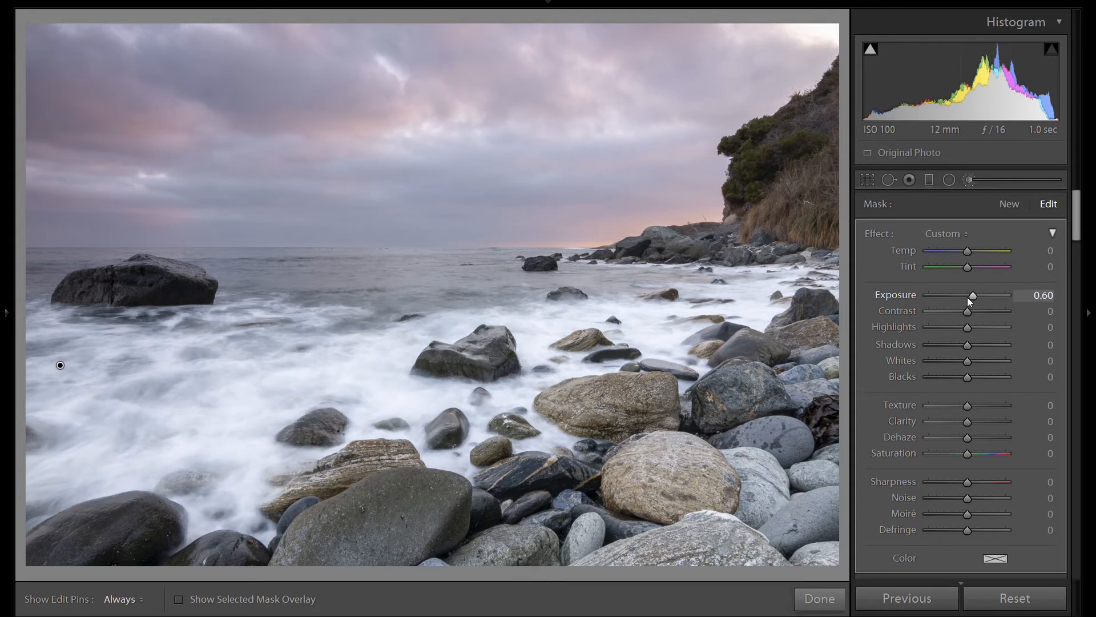
{"action": "key", "text": "Up"}
{"action": "key", "text": "Up"}
{"action": "key", "text": "Up"}
{"action": "key", "text": "Up"}
{"action": "key", "text": "Up"}
{"action": "key", "text": "Up"}
{"action": "key", "text": "Up"}
{"action": "key", "text": "Up"}
{"action": "key", "text": "Up"}
{"action": "key", "text": "Up"}
{"action": "key", "text": "Up"}
{"action": "key", "text": "Up"}
{"action": "key", "text": "Up"}
{"action": "key", "text": "Up"}
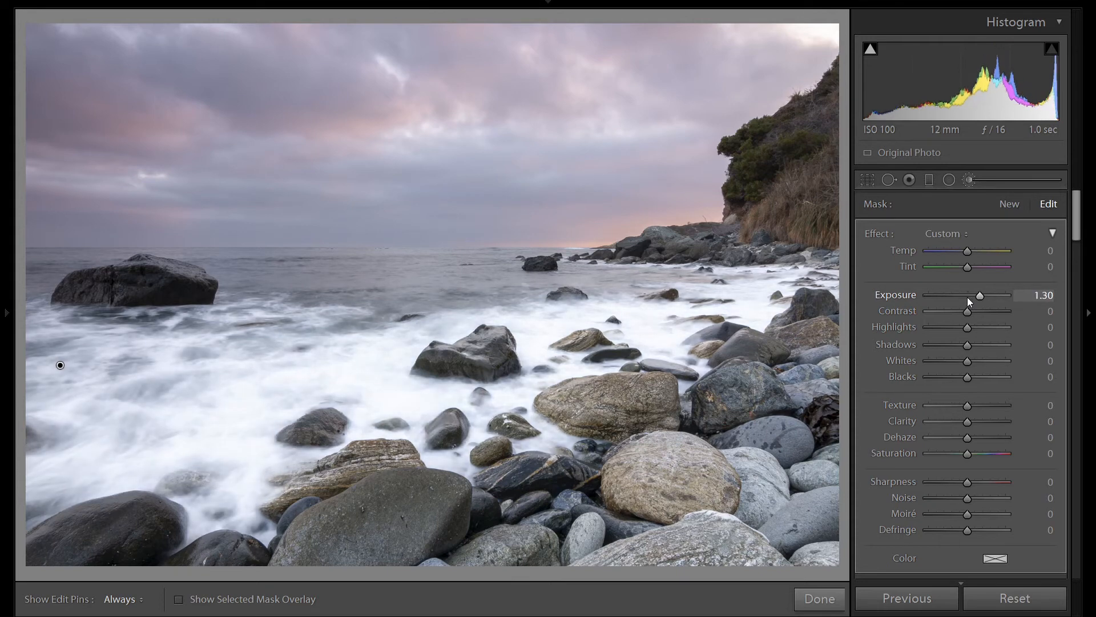
{"action": "key", "text": "Down"}
{"action": "key", "text": "Down"}
{"action": "key", "text": "Down"}
{"action": "key", "text": "Down"}
{"action": "key", "text": "Down"}
{"action": "key", "text": "Down"}
{"action": "key", "text": "Down"}
{"action": "key", "text": "Down"}
{"action": "key", "text": "Down"}
{"action": "key", "text": "Down"}
{"action": "key", "text": "Down"}
{"action": "key", "text": "Down"}
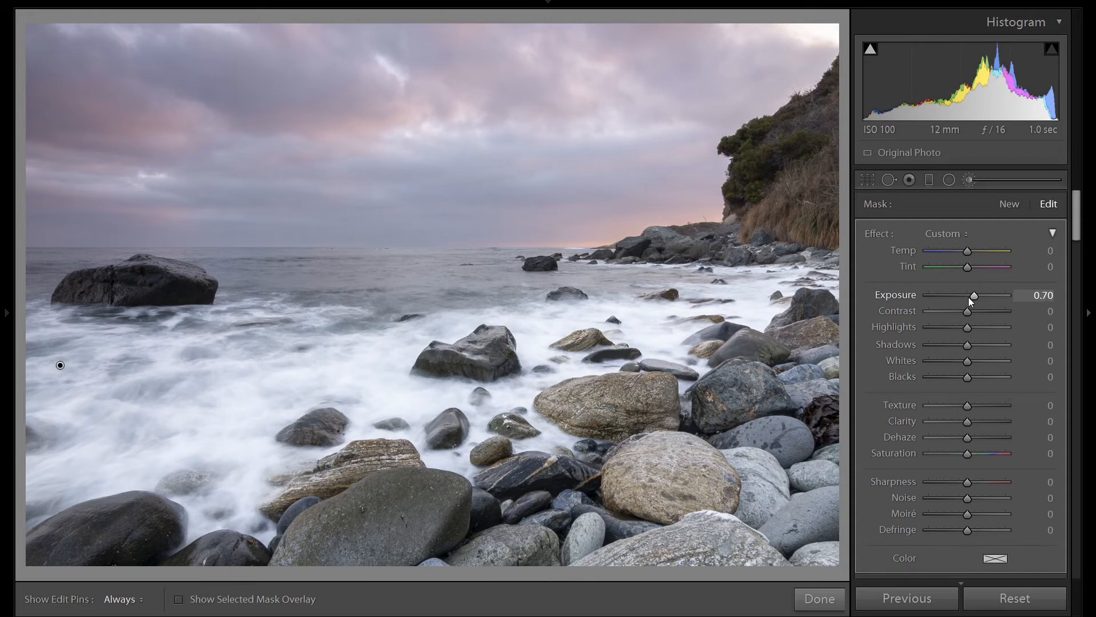
Step: Turn the brush adjustments off and back on to compare the water before and after
{"action": "scroll", "coordinate": [1025, 383], "scroll_direction": "down", "scroll_amount": 3}
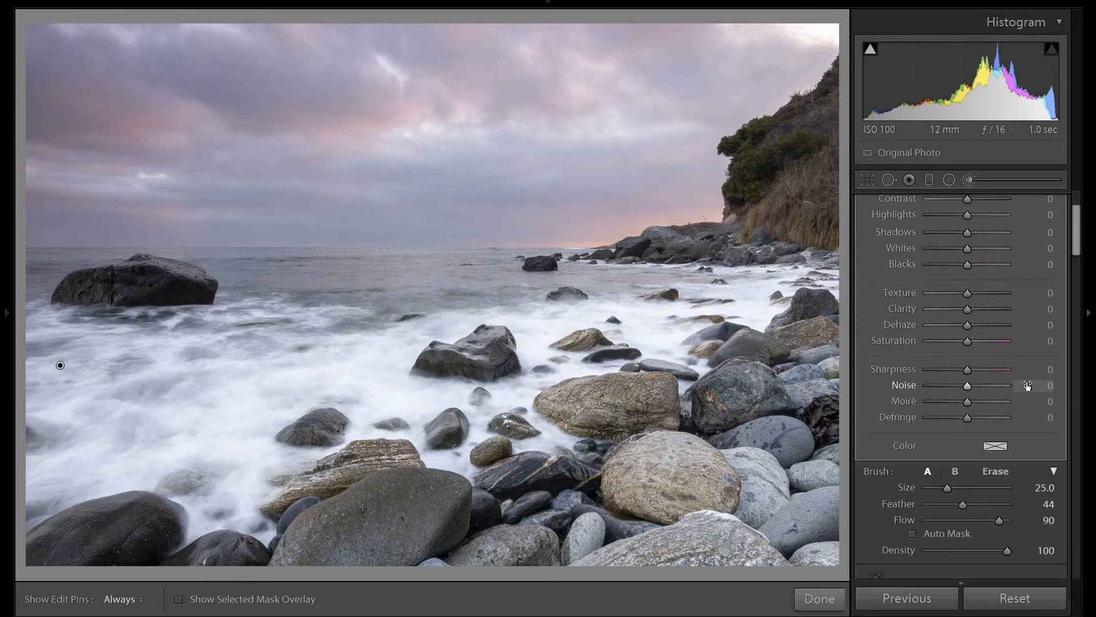
{"action": "scroll", "coordinate": [879, 527], "scroll_direction": "down", "scroll_amount": 3}
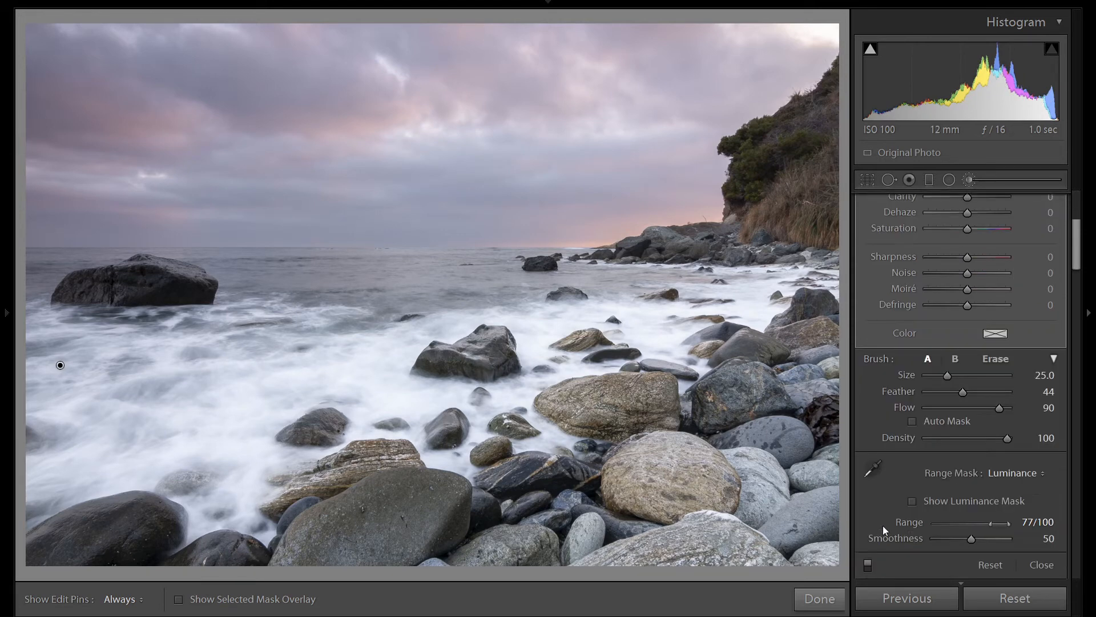
{"action": "left_click", "coordinate": [868, 565]}
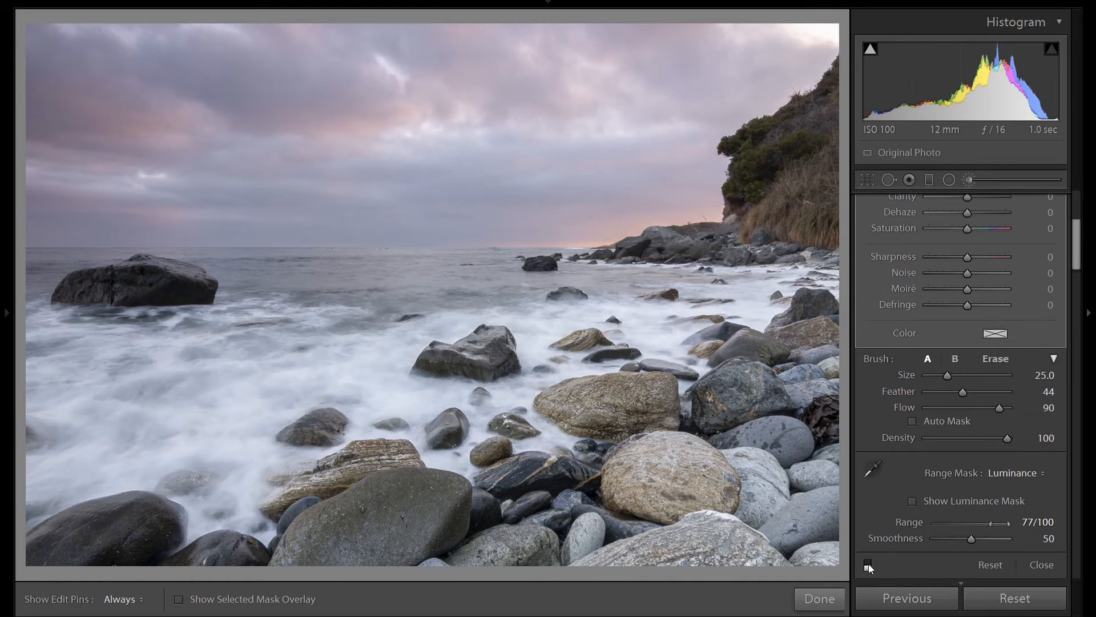
{"action": "left_click", "coordinate": [868, 565]}
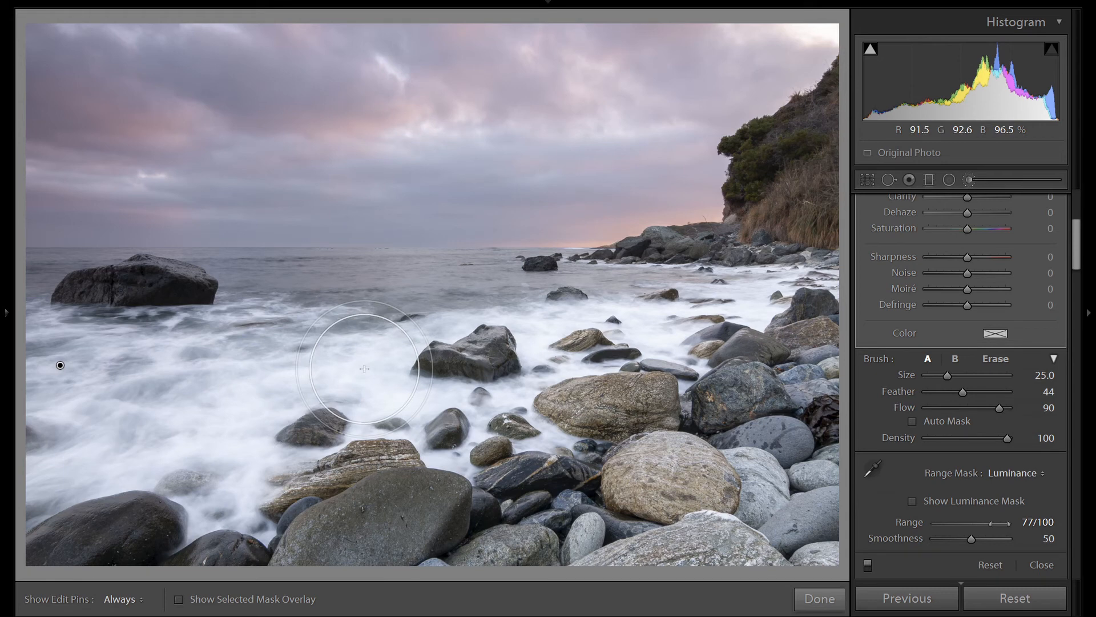
Step: Paint a second adjustment brush mask over the distant sea below the horizon, finishing with a size 8 brush and the overlay shown
{"action": "scroll", "coordinate": [977, 320], "scroll_direction": "up", "scroll_amount": 5}
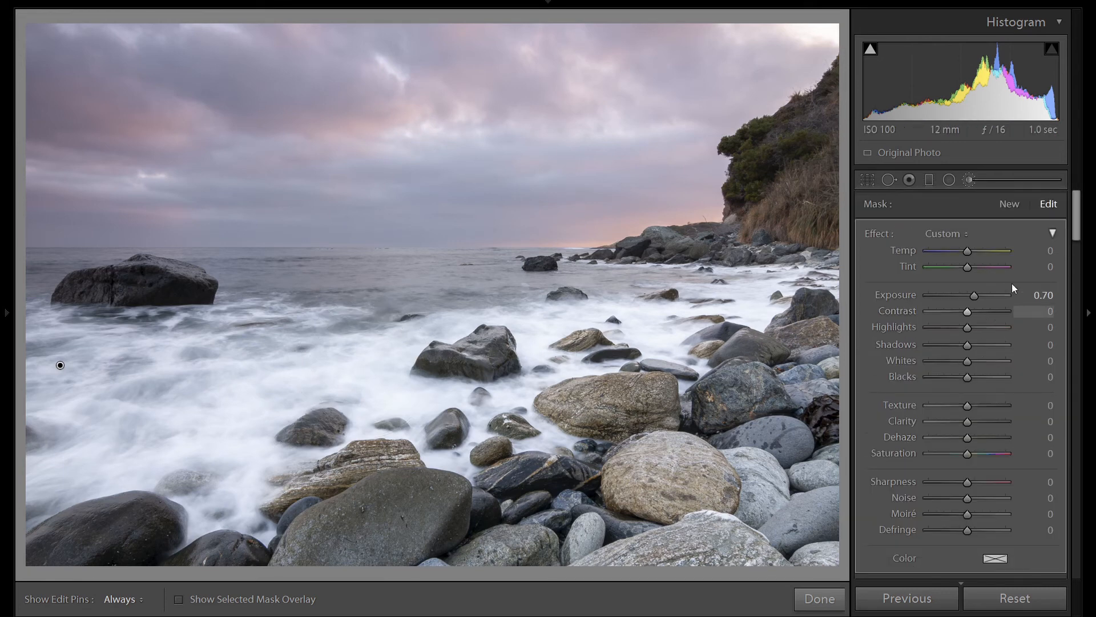
{"action": "left_click", "coordinate": [1001, 204]}
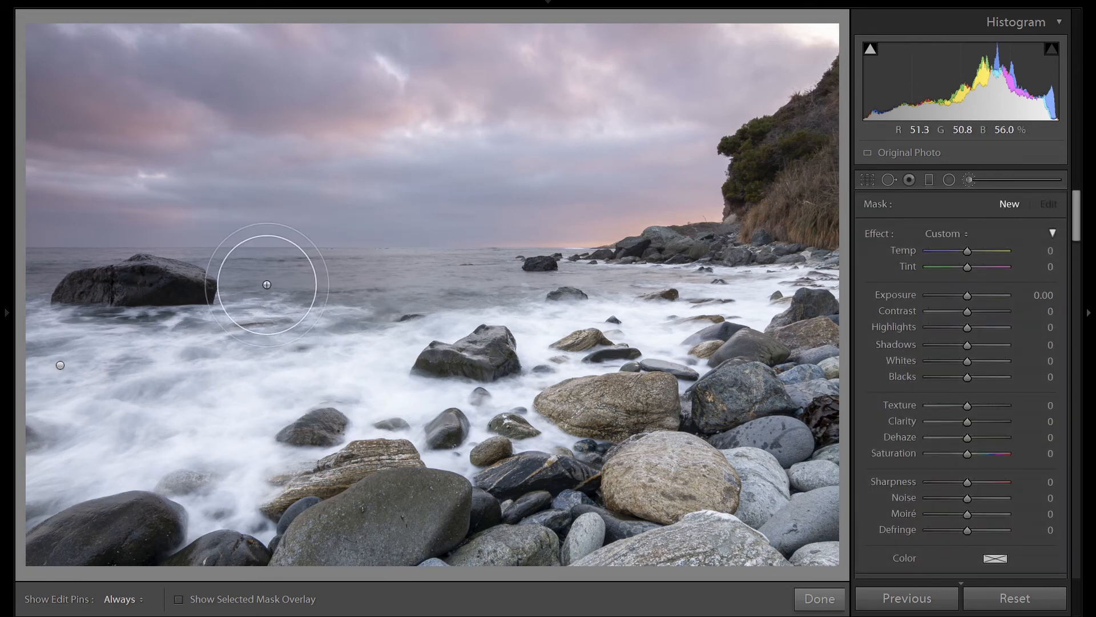
{"action": "key", "text": "h"}
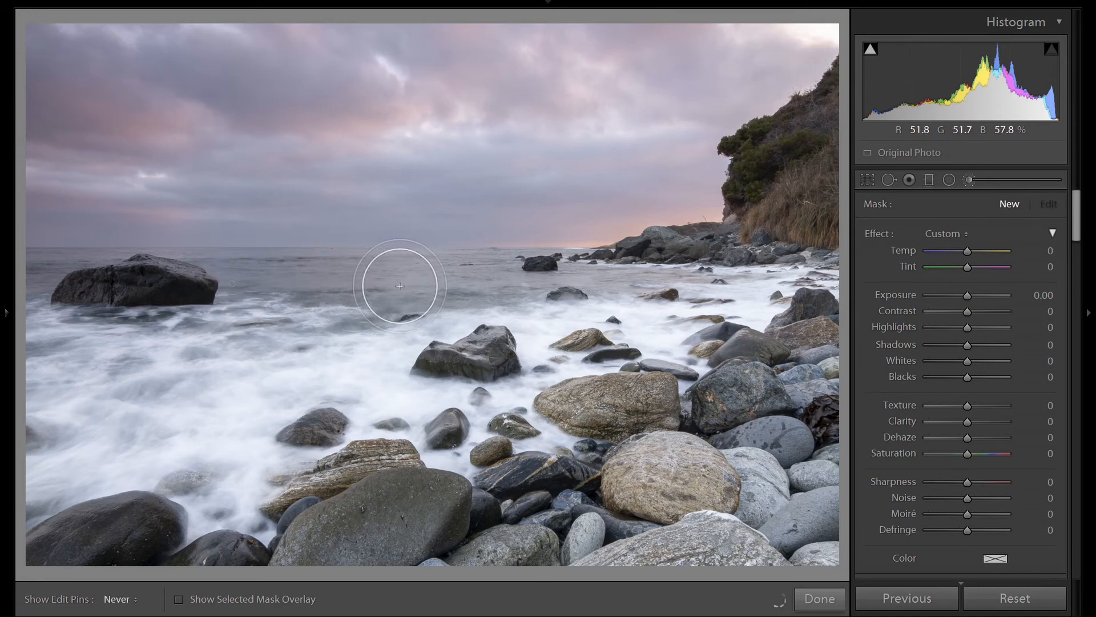
{"action": "key", "text": "h"}
{"action": "key", "text": "o"}
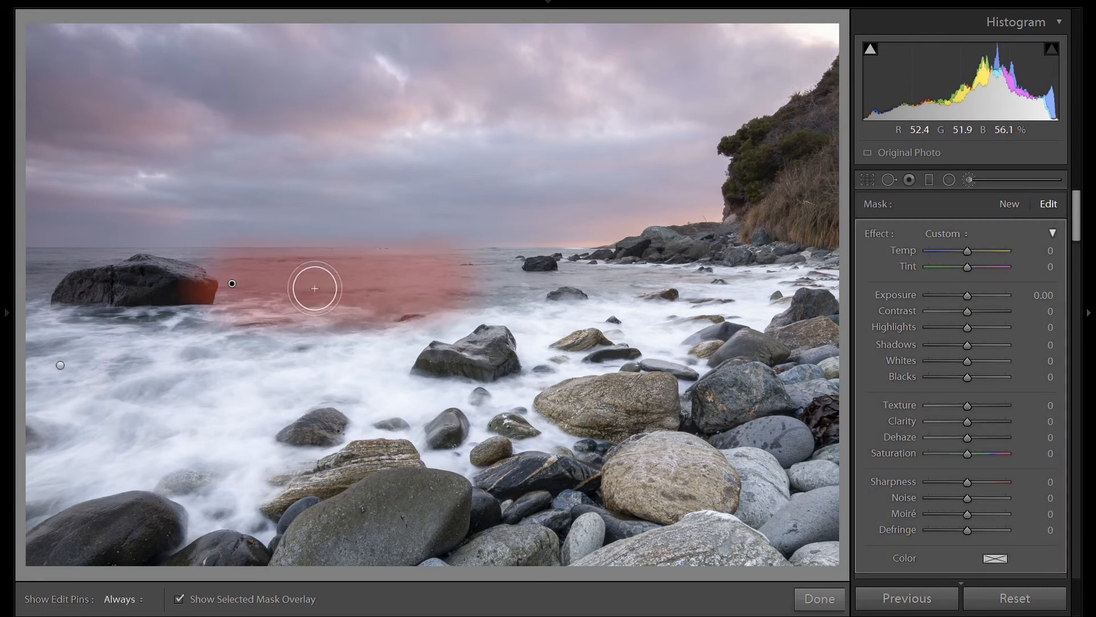
{"action": "key", "text": "h"}
{"action": "mouse_move", "coordinate": [251, 263]}
{"action": "left_mouse_down"}
{"action": "mouse_move", "coordinate": [122, 255]}
{"action": "mouse_move", "coordinate": [26, 282]}
{"action": "mouse_move", "coordinate": [23, 257]}
{"action": "mouse_move", "coordinate": [505, 271]}
{"action": "mouse_move", "coordinate": [511, 261]}
{"action": "mouse_move", "coordinate": [562, 258]}
{"action": "mouse_move", "coordinate": [589, 272]}
{"action": "mouse_move", "coordinate": [456, 298]}
{"action": "mouse_move", "coordinate": [731, 272]}
{"action": "left_mouse_up"}
{"action": "key", "text": "h"}
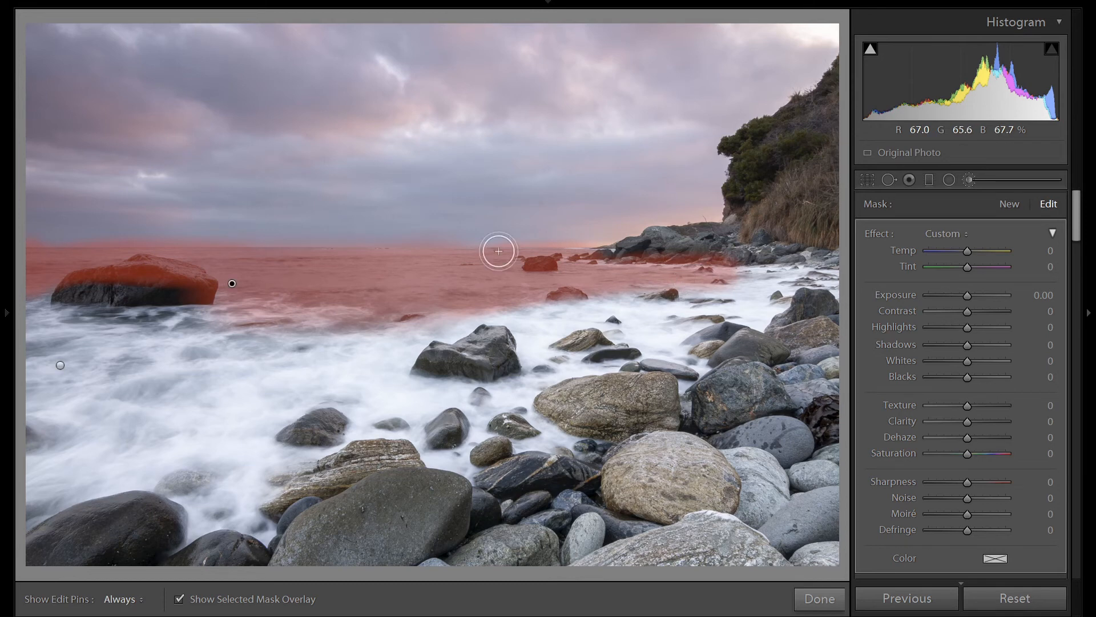
Step: Restrict the distant-sea brush with a Color range mask sampled from the water, and set its Amount to 37
{"action": "scroll", "coordinate": [1011, 473], "scroll_direction": "down", "scroll_amount": 5}
{"action": "left_click", "coordinate": [1007, 474]}
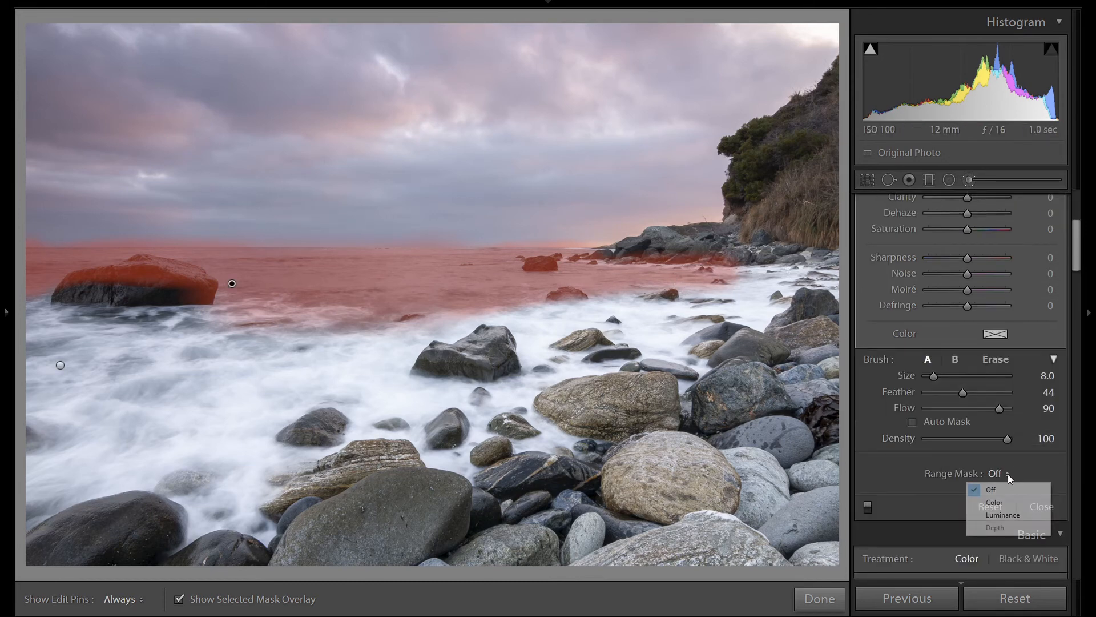
{"action": "left_click", "coordinate": [1001, 502]}
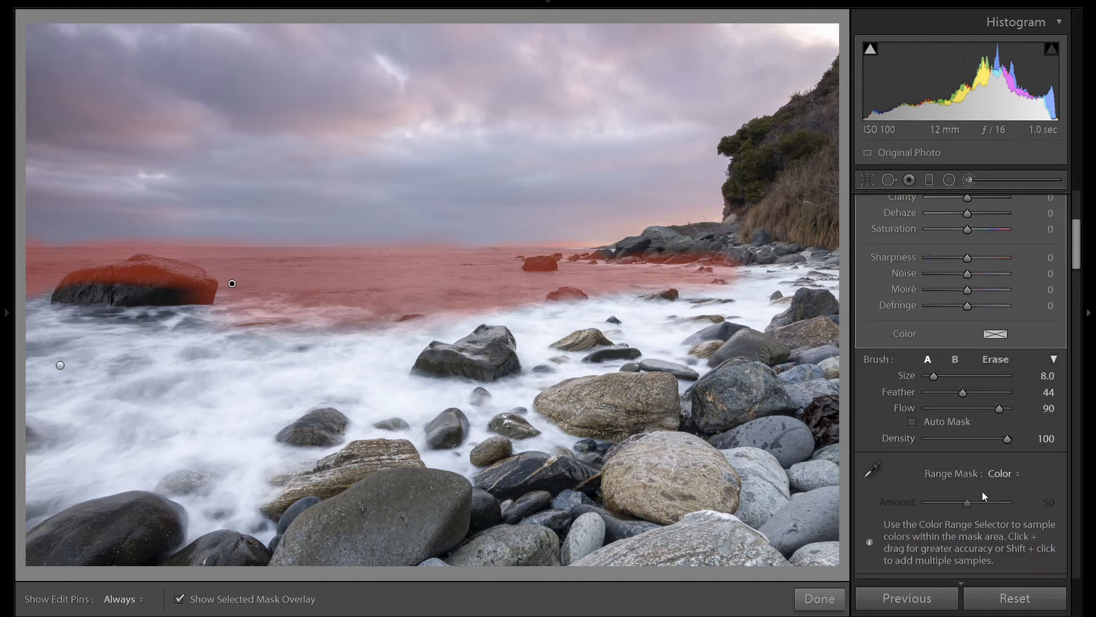
{"action": "left_click", "coordinate": [872, 469]}
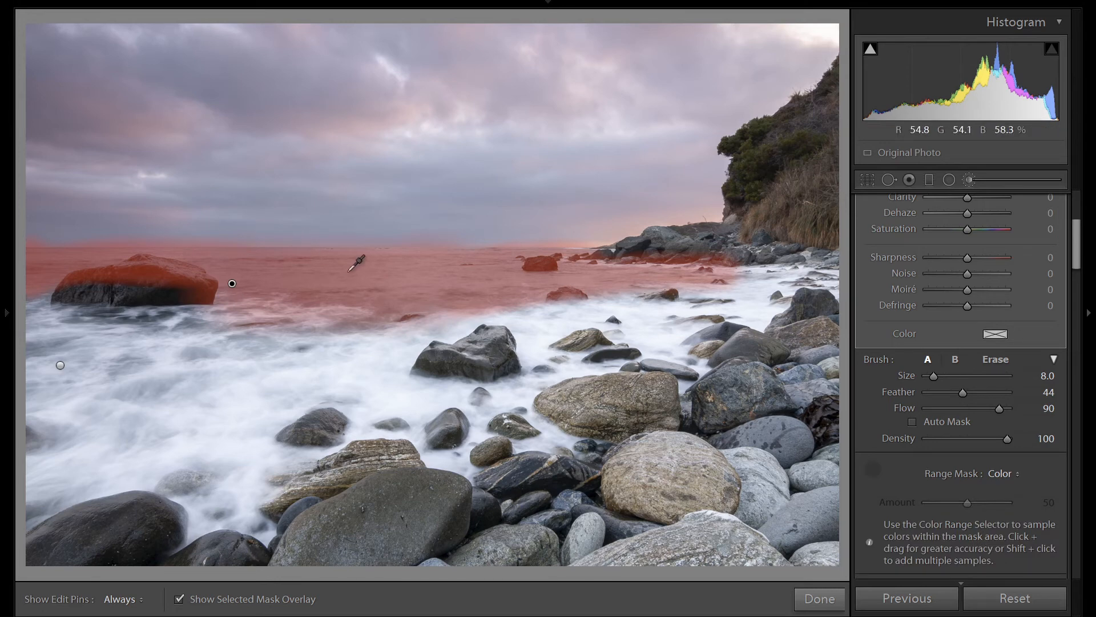
{"action": "left_click", "coordinate": [348, 270]}
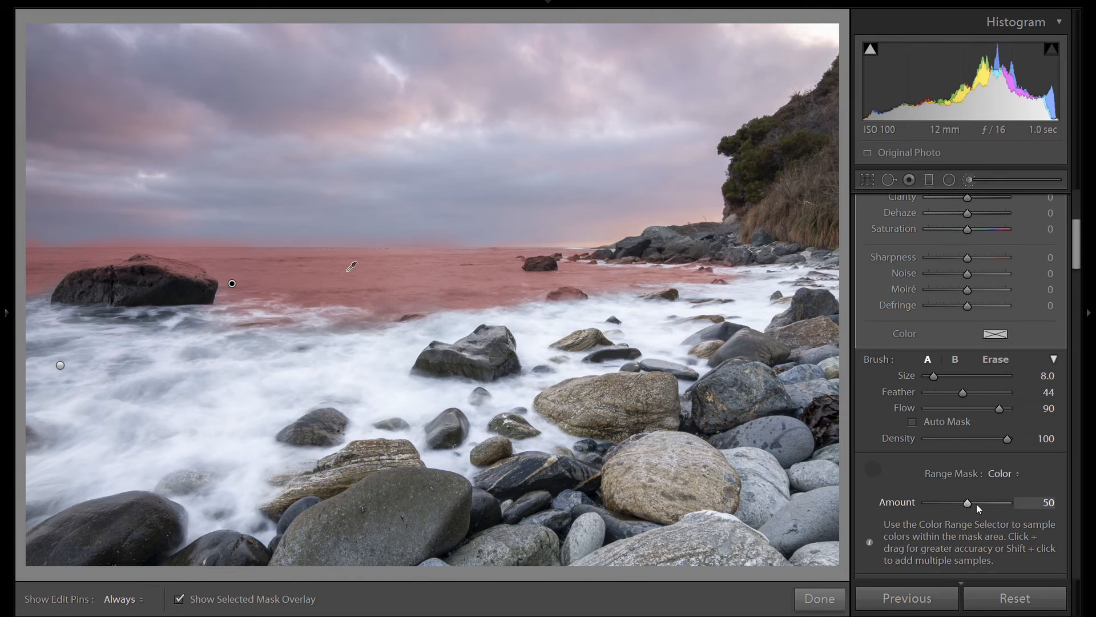
{"action": "mouse_move", "coordinate": [959, 503]}
{"action": "left_mouse_down"}
{"action": "mouse_move", "coordinate": [934, 503]}
{"action": "mouse_move", "coordinate": [957, 503]}
{"action": "left_mouse_up"}
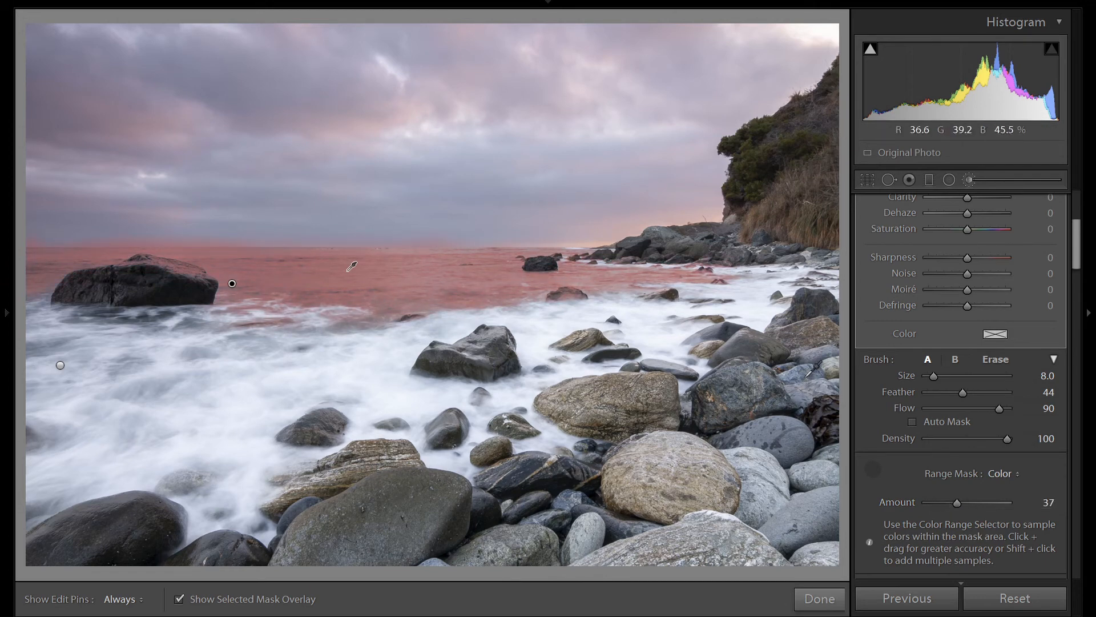
Step: Erase the distant-sea brush mask's spill into the sky above the horizon, hiding the edit pins while erasing and showing them again
{"action": "scroll", "coordinate": [1021, 301], "scroll_direction": "up", "scroll_amount": 5}
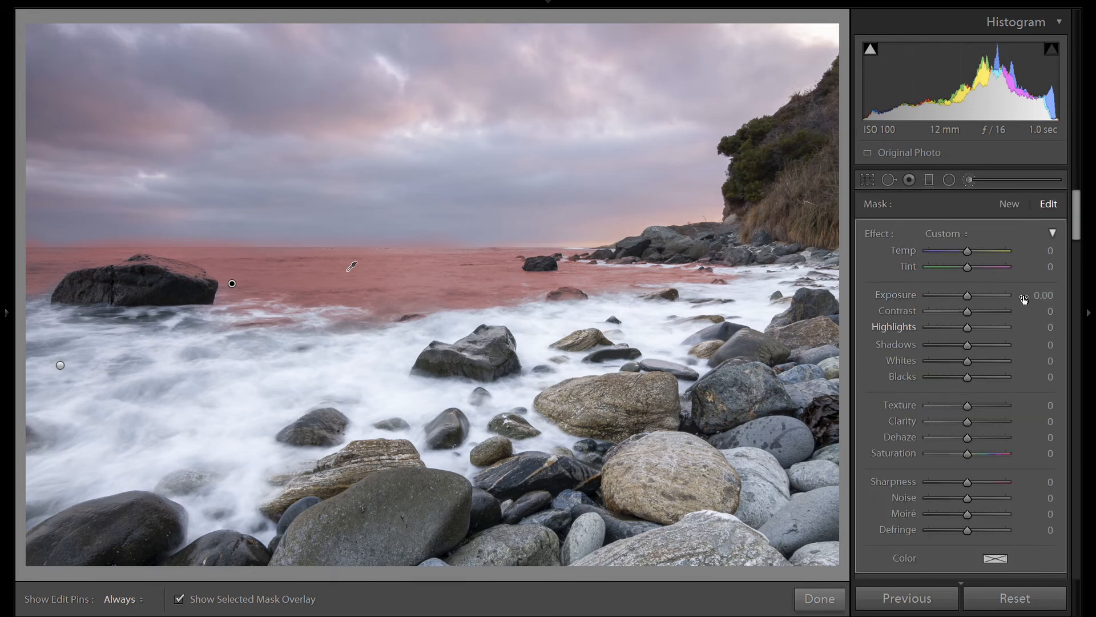
{"action": "scroll", "coordinate": [873, 471], "scroll_direction": "down", "scroll_amount": 5}
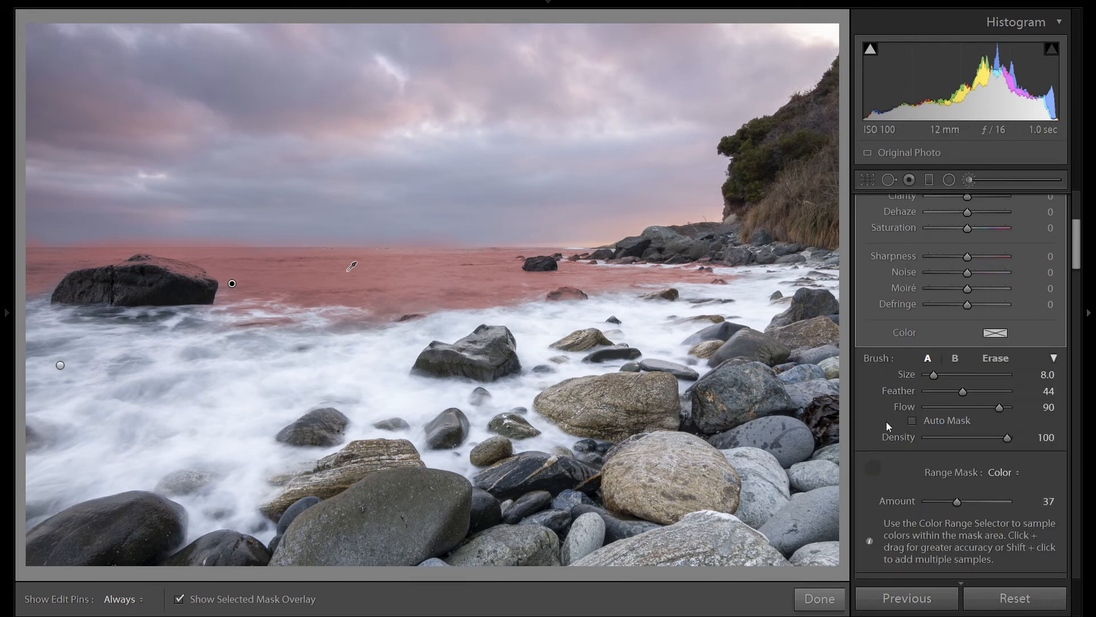
{"action": "key", "text": "alt"}
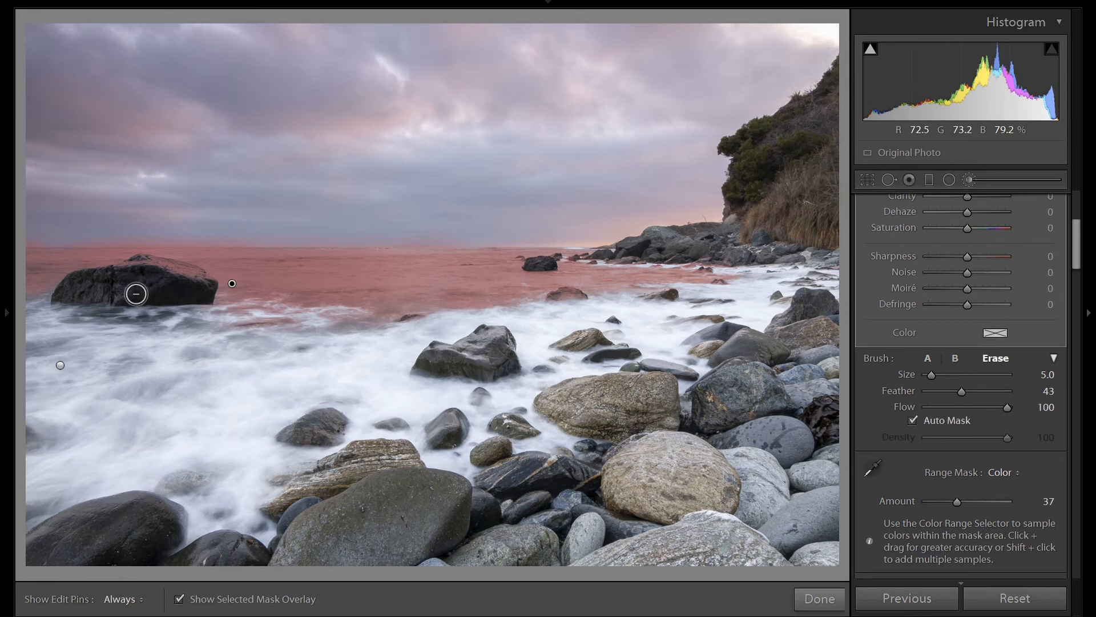
{"action": "key", "text": "h"}
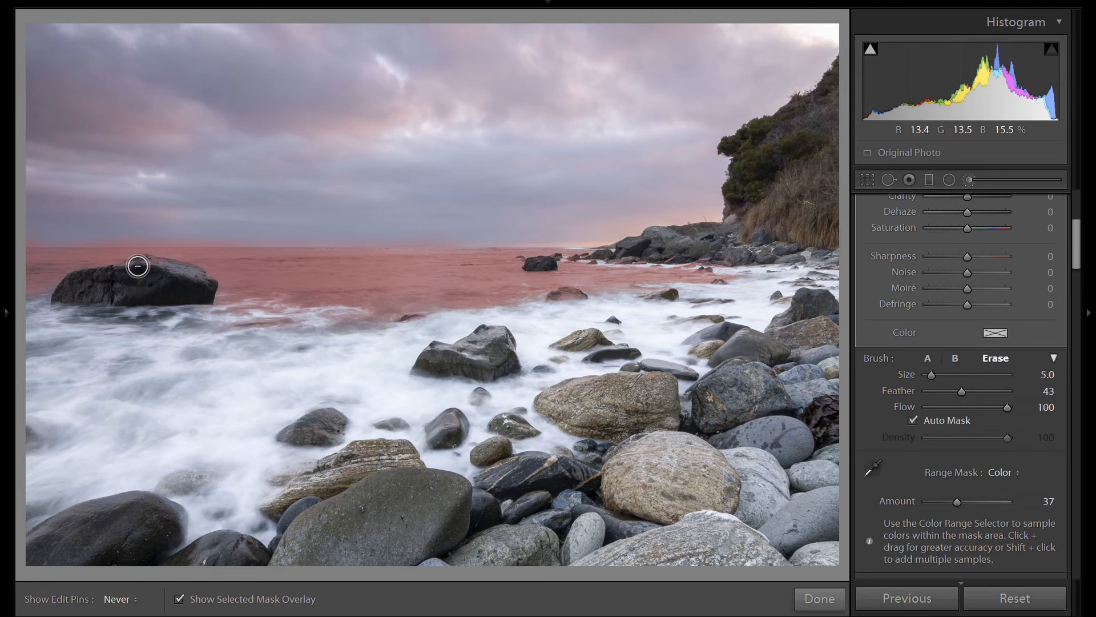
{"action": "key", "text": "h"}
{"action": "key", "text": "h"}
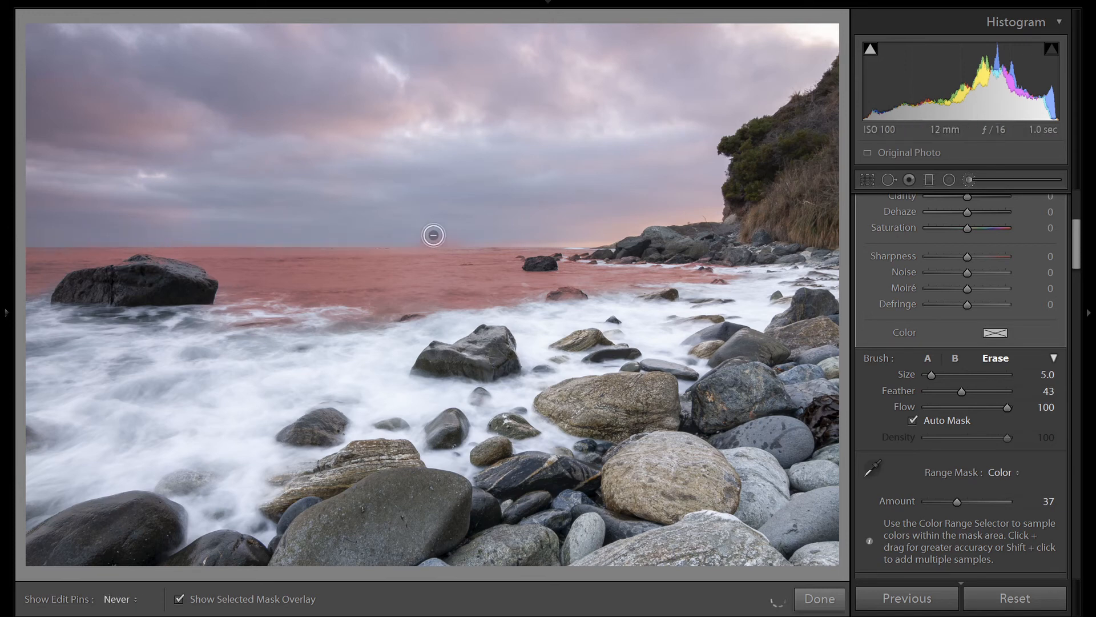
{"action": "key", "text": "h"}
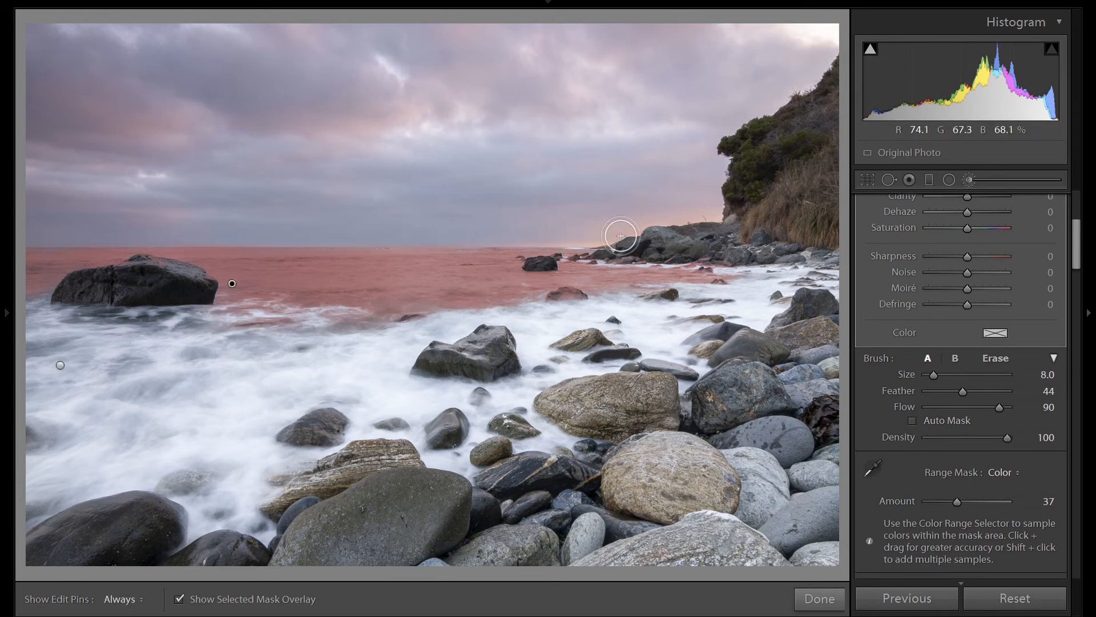
Step: Hide the mask overlay and set the distant-sea brush's Saturation to 21 and Exposure to 0.10
{"action": "key", "text": "o"}
{"action": "scroll", "coordinate": [992, 333], "scroll_direction": "up", "scroll_amount": 3}
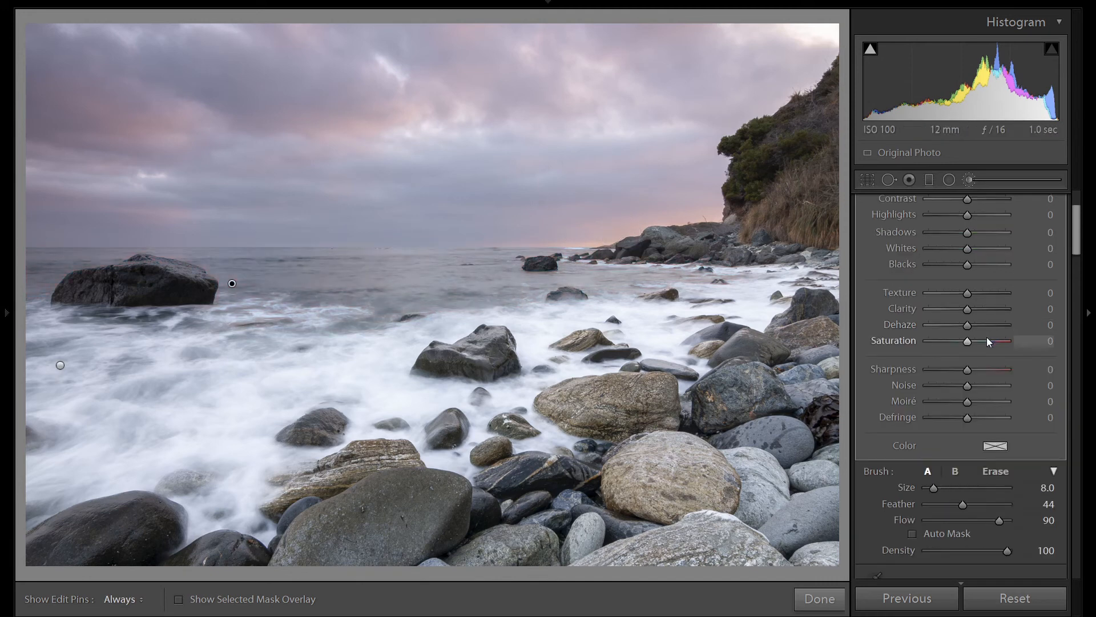
{"action": "scroll", "coordinate": [972, 341], "scroll_direction": "up", "scroll_amount": 5}
{"action": "scroll", "coordinate": [1026, 333], "scroll_direction": "up", "scroll_amount": 3}
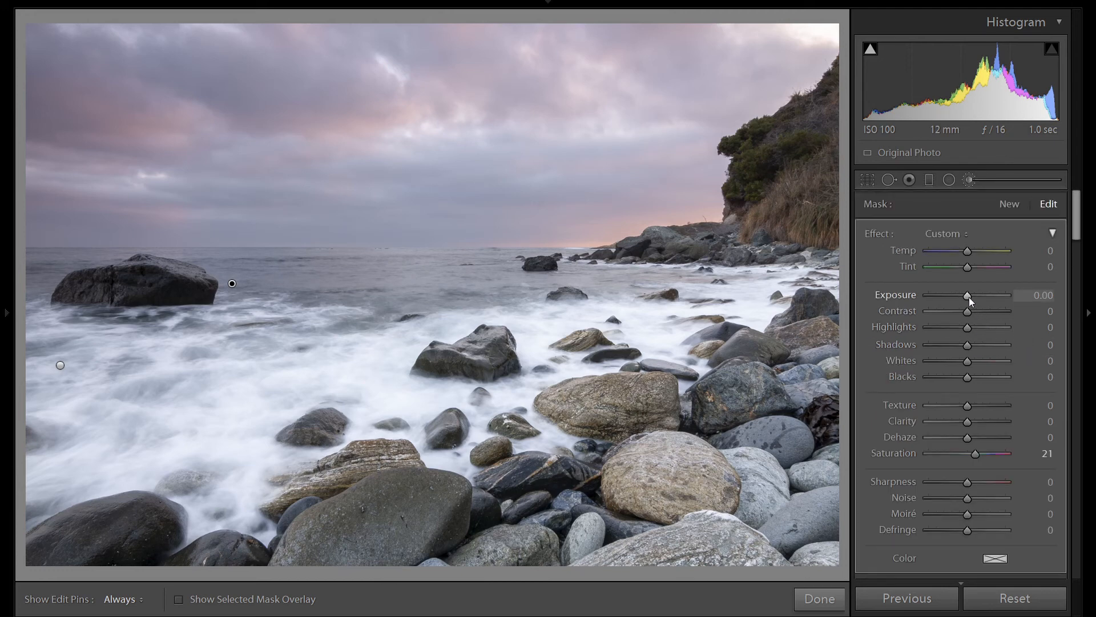
{"action": "scroll", "coordinate": [969, 297], "scroll_direction": "up", "scroll_amount": 2}
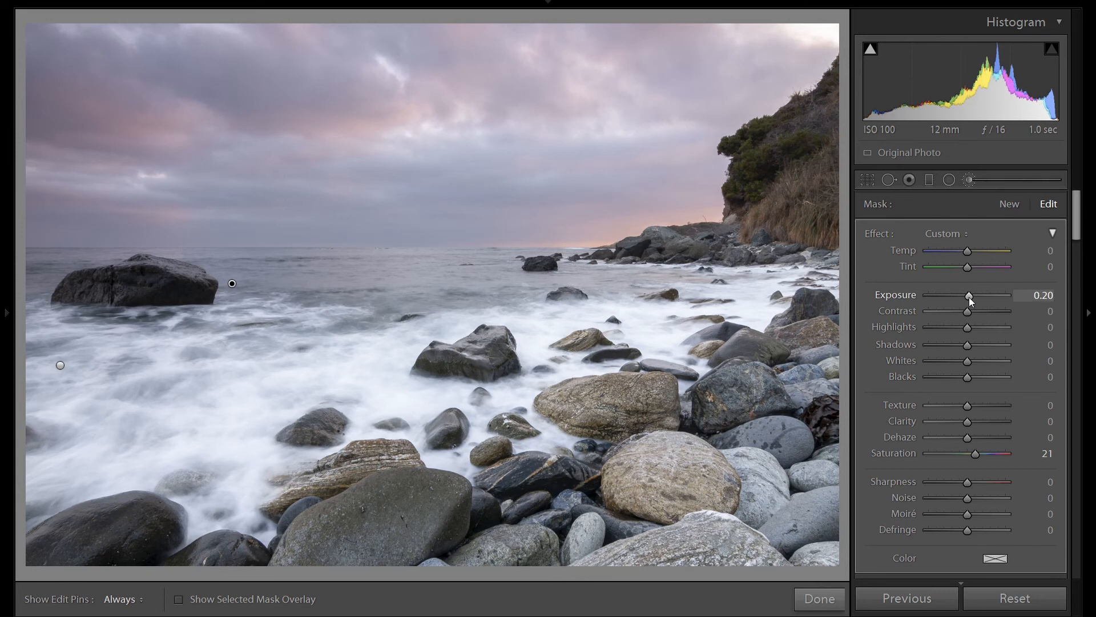
{"action": "scroll", "coordinate": [968, 297], "scroll_direction": "down", "scroll_amount": 1}
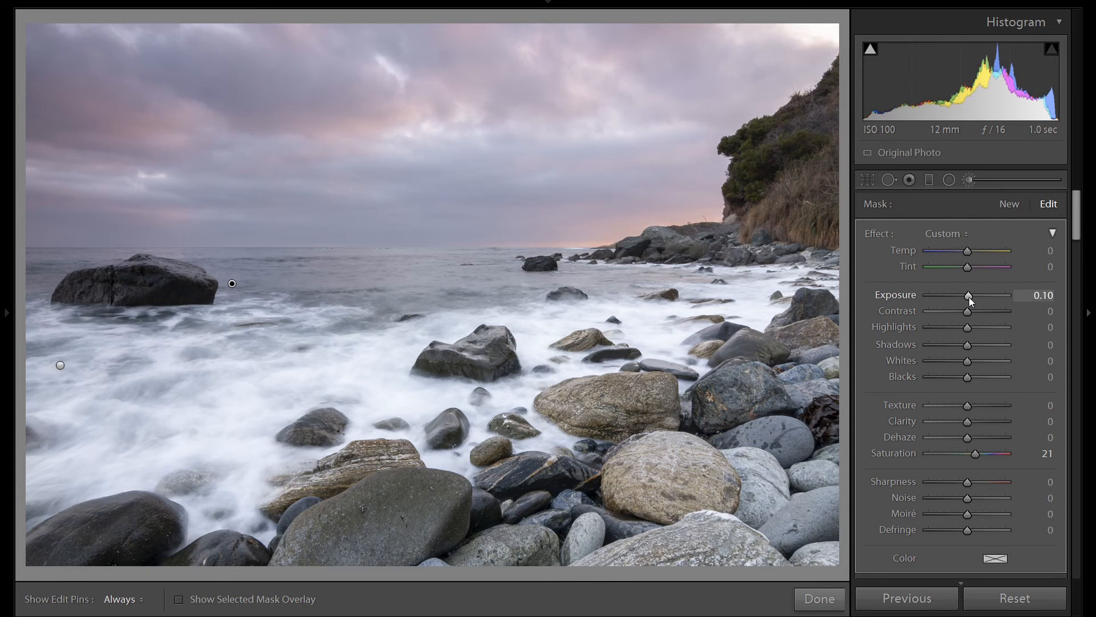